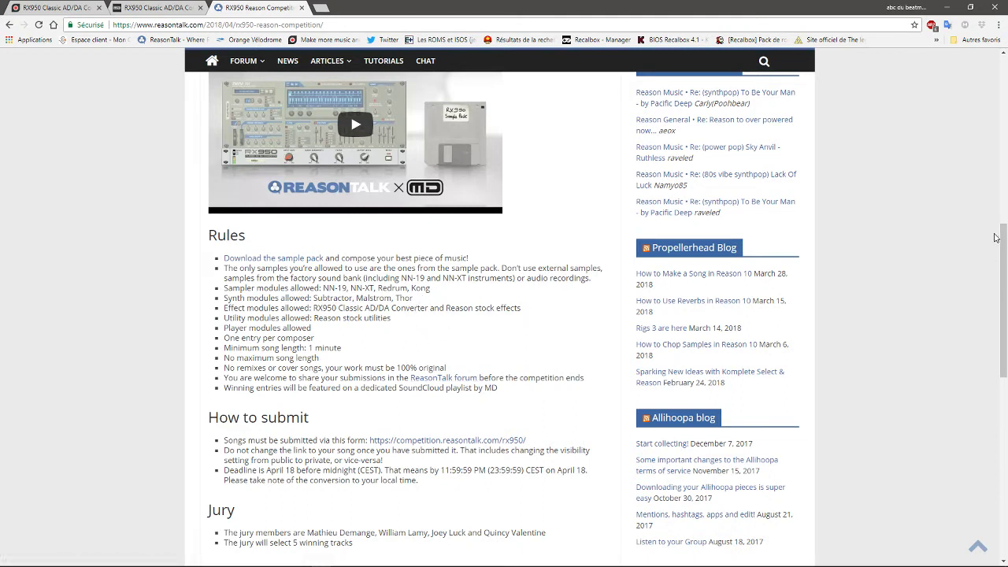
Step: Read down the competition rules page, switch to Reason and open the rx950 sample folder in the browser
scroll(1002, 236, "down", 2)
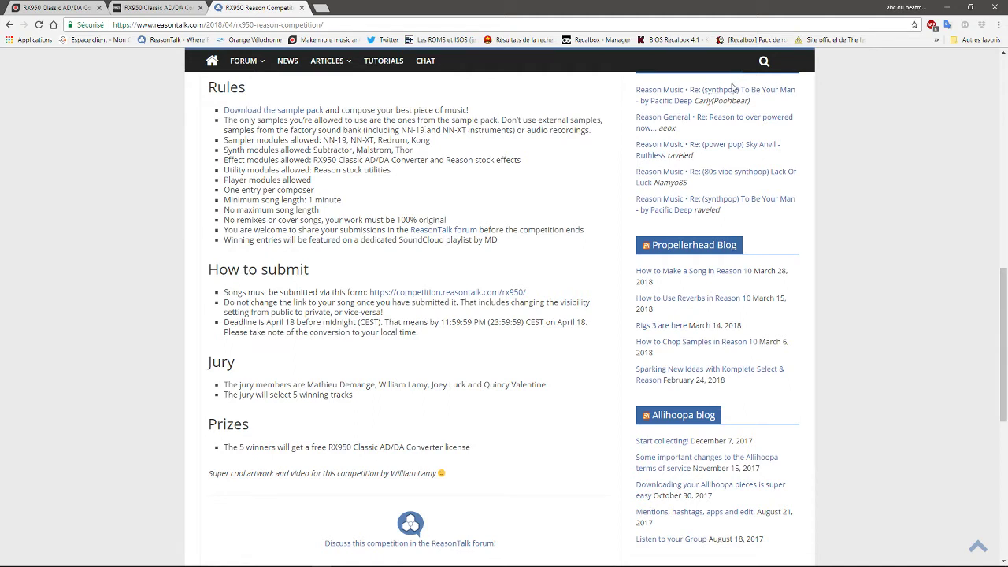
left_click(945, 10)
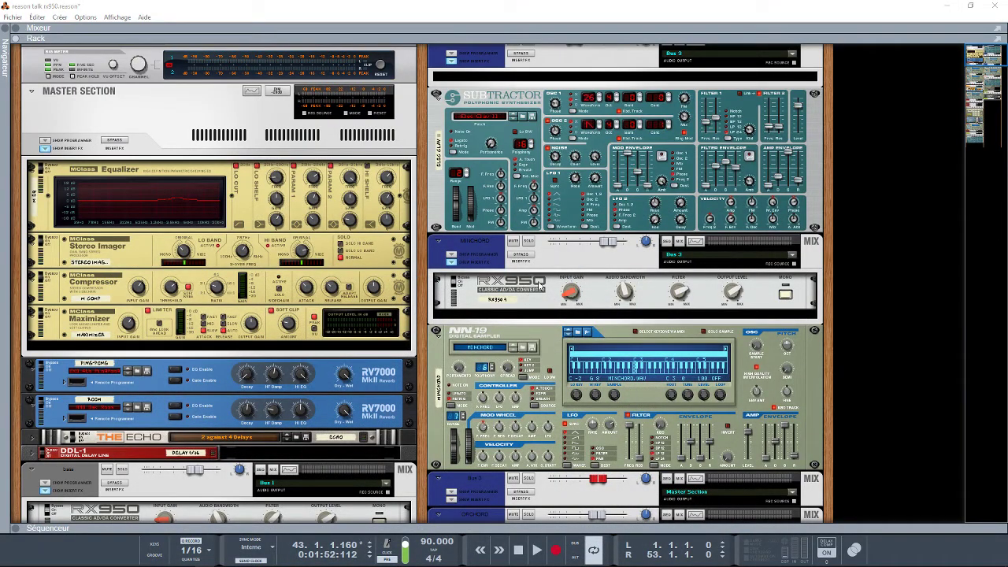
left_click(6, 30)
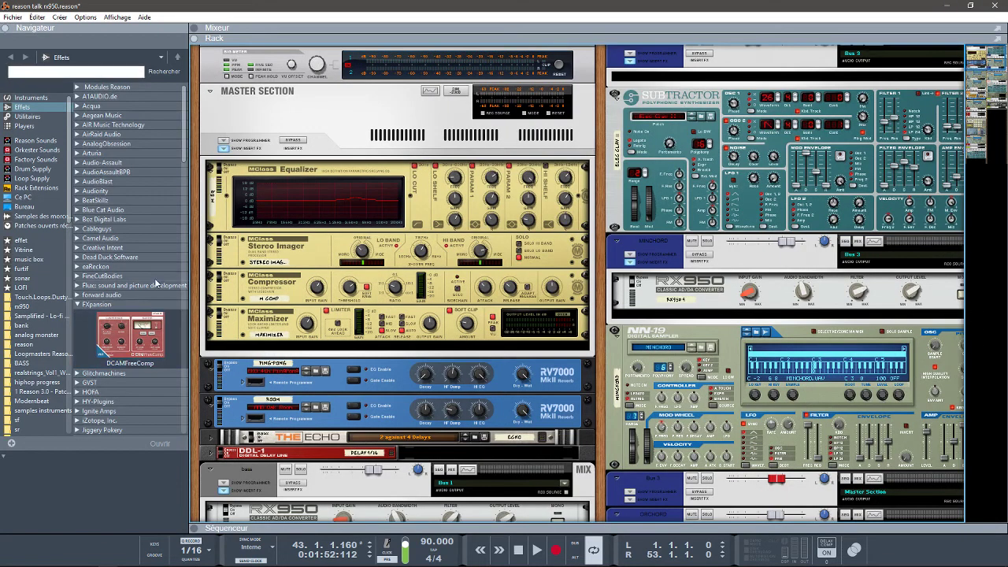
left_click(30, 307)
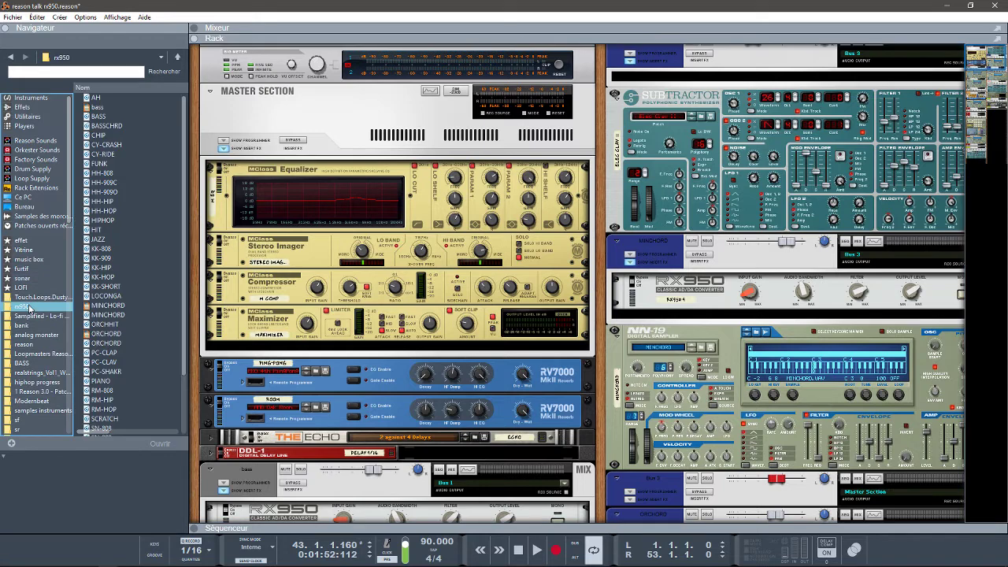
Step: Audition the samples in the rx950 folder one after another, from AH to WURLI
left_click(114, 97)
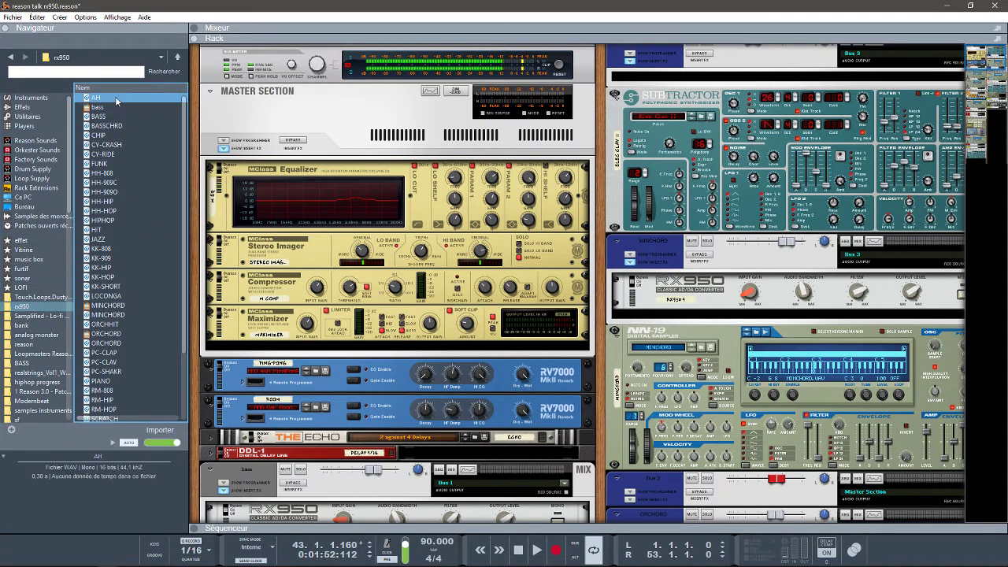
key("Down")
key("Down")
key("Down")
key("Down")
key("Down")
key("Down")
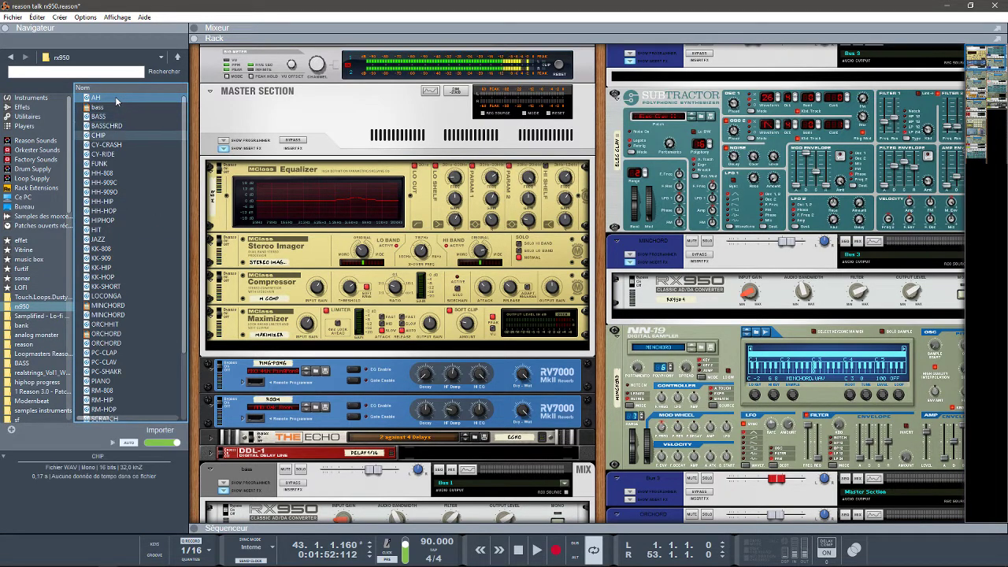
key("Down")
key("Down")
key("Down")
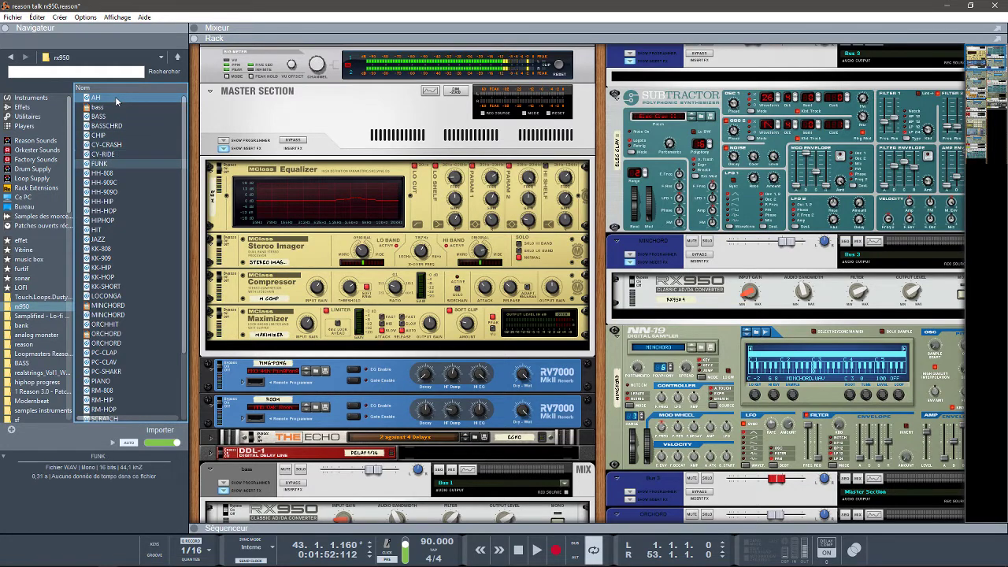
key("Down")
key("Down")
key("Down")
key("Down")
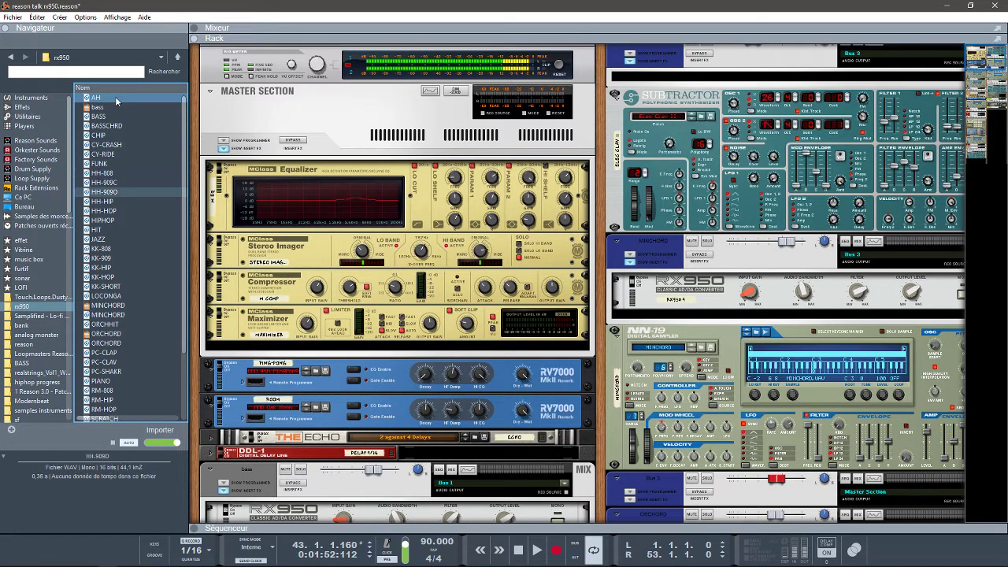
key("Down")
key("Down")
key("Down")
key("Down")
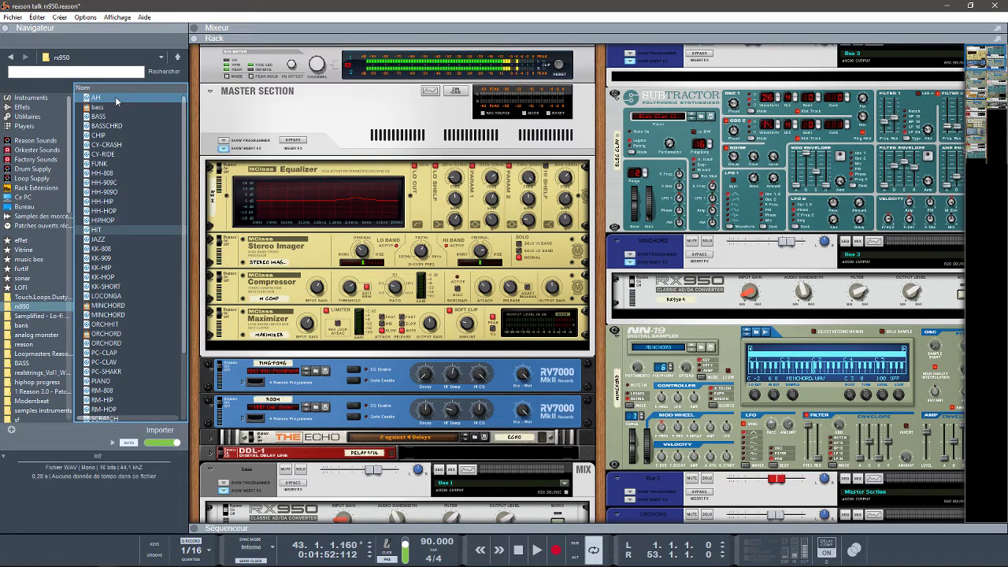
key("Down")
key("Down")
key("Down")
key("Down")
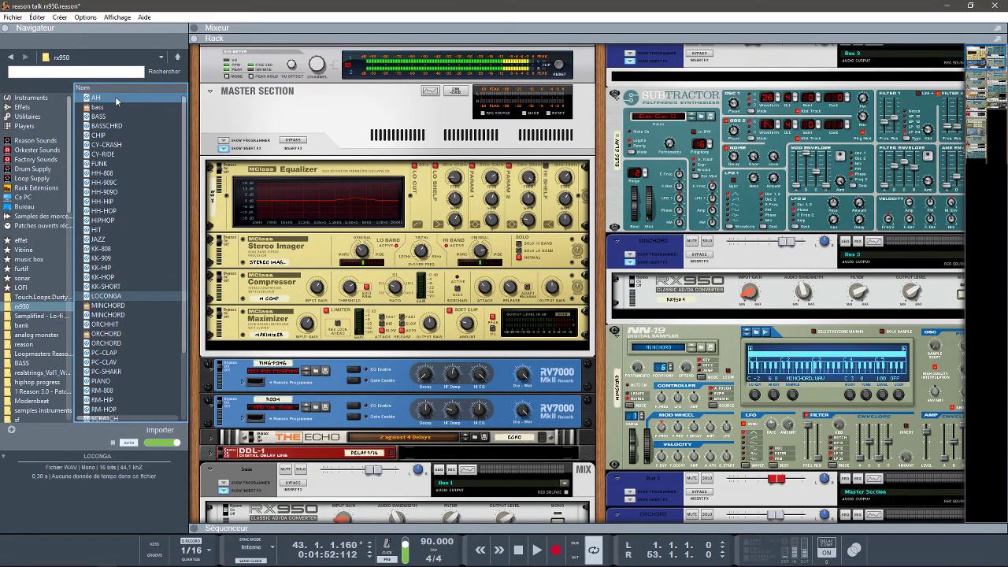
key("Down")
key("Down")
key("Down")
key("Down")
key("Down")
key("Down")
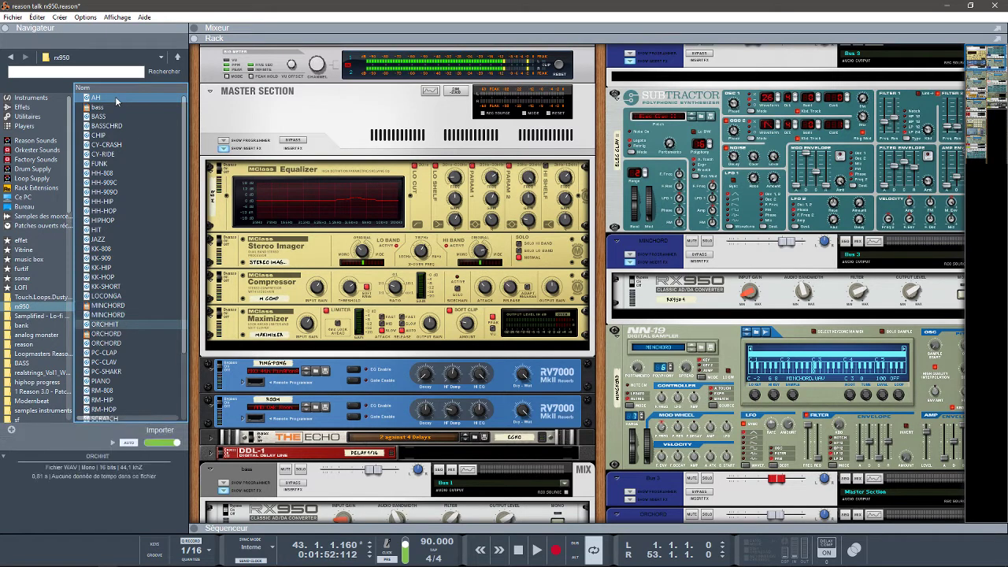
key("Down")
key("Down")
key("Down")
key("Down")
key("Down")
key("Down")
key("Down")
key("Down")
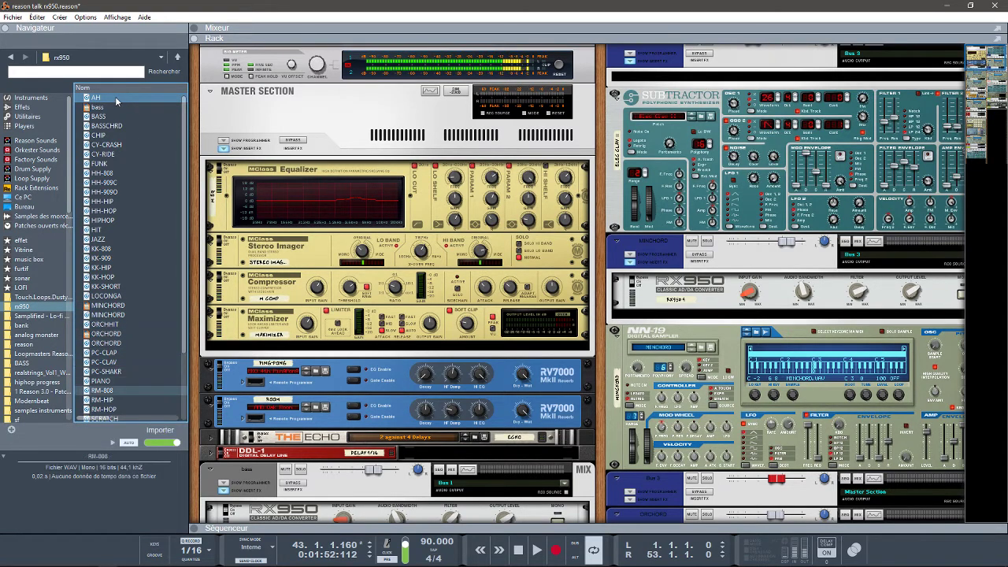
key("Down")
key("Down")
key("Down")
key("Down")
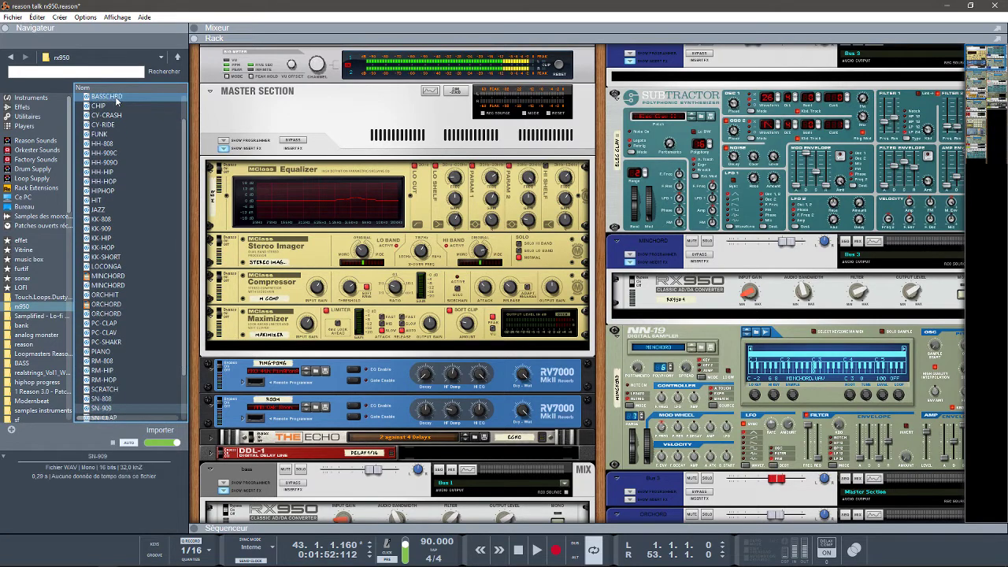
key("Down")
key("Down")
key("Down")
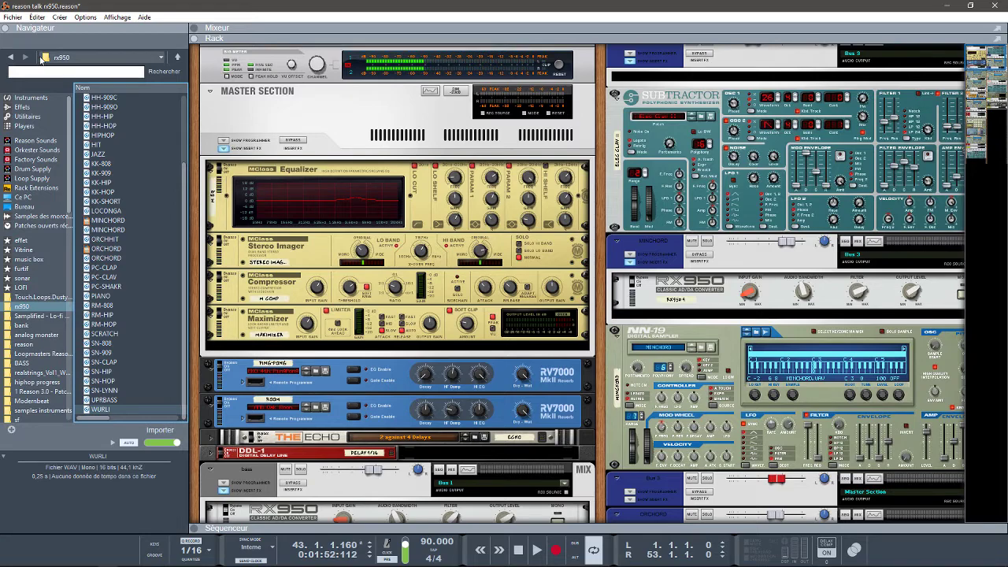
Step: Hide the browser and look through the rack's devices down to the Juicer II Subtractor and back to the master section
left_click(5, 28)
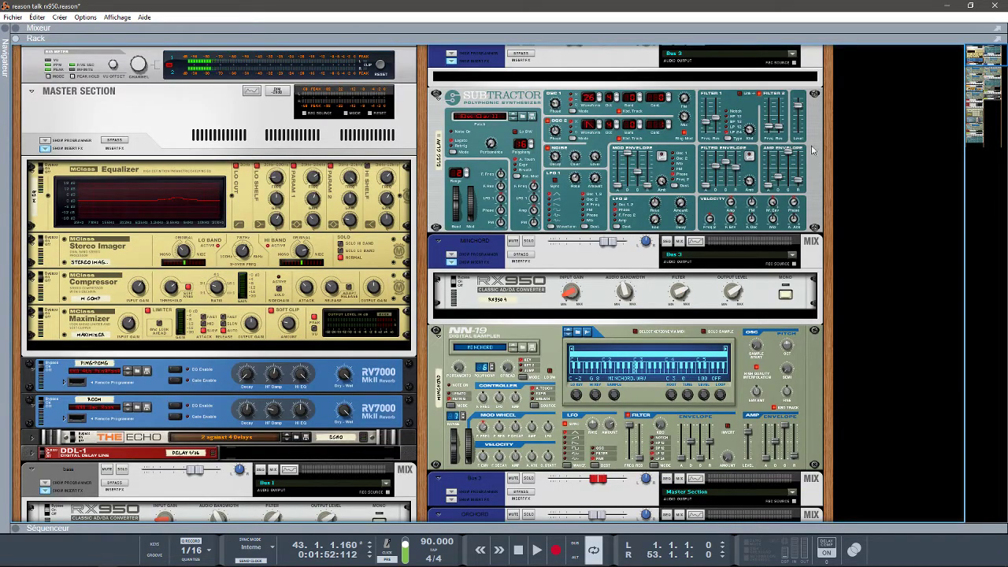
left_click_drag(987, 76, 993, 95)
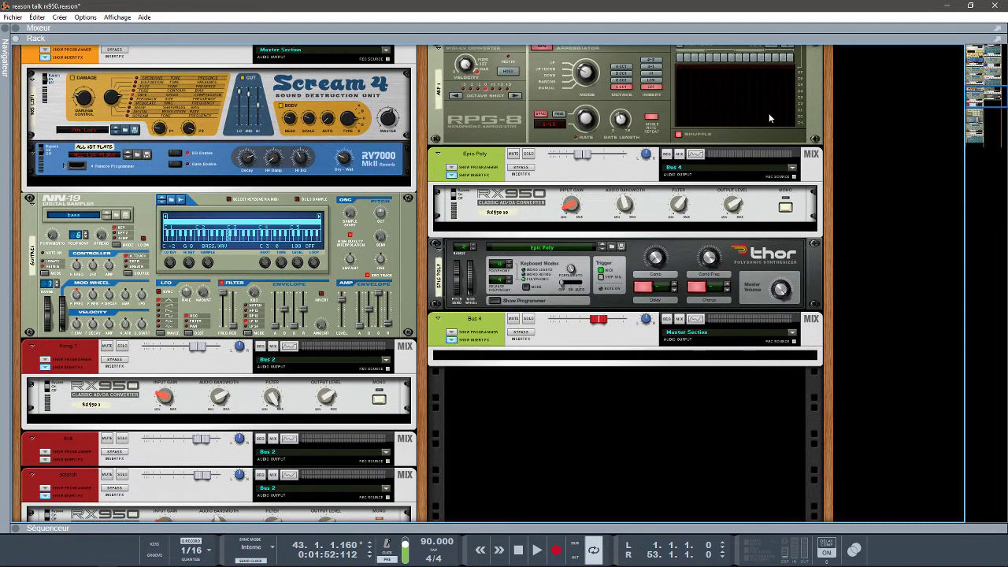
left_click_drag(991, 98, 987, 116)
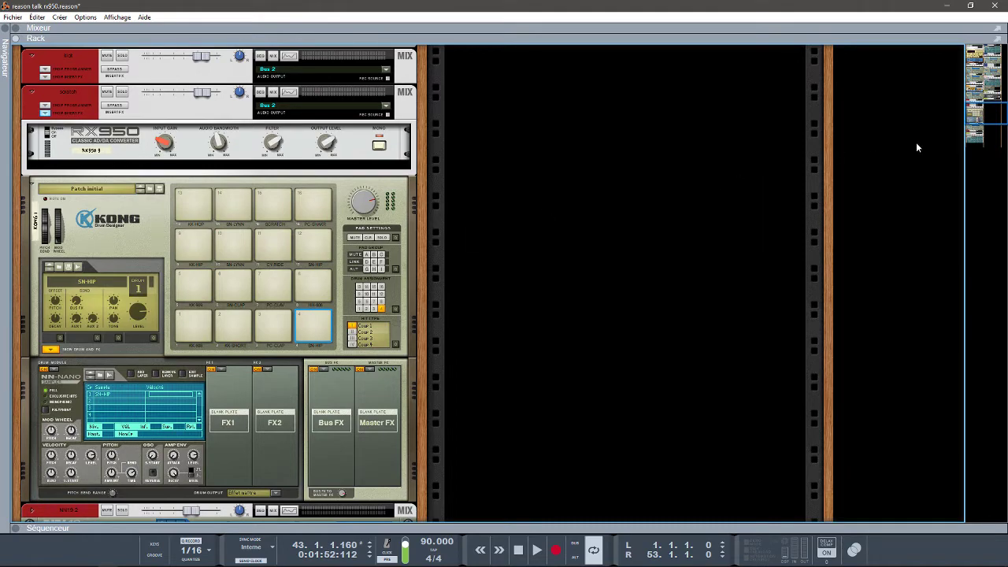
left_click_drag(971, 112, 973, 132)
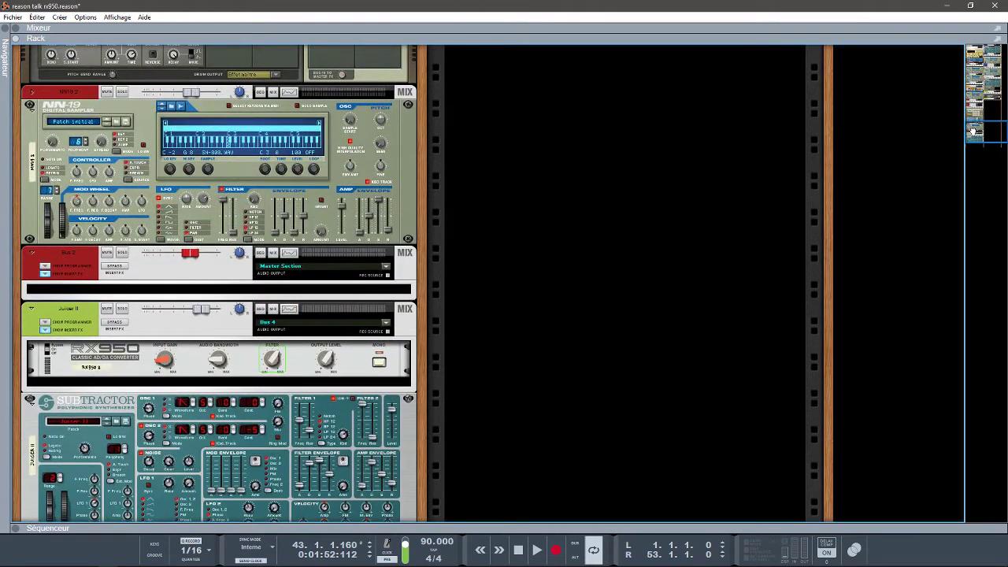
left_click_drag(973, 131, 973, 129)
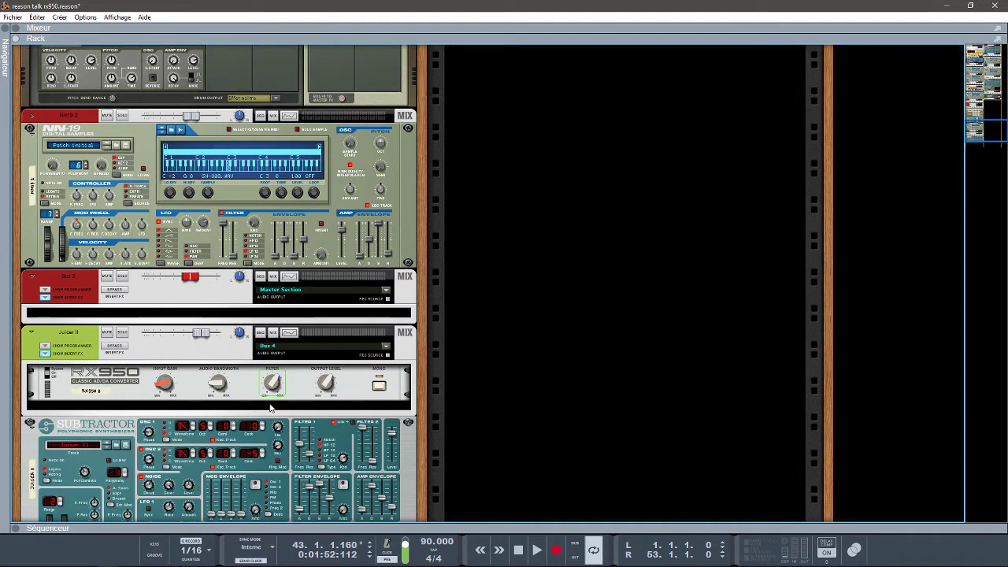
left_click_drag(987, 126, 959, 47)
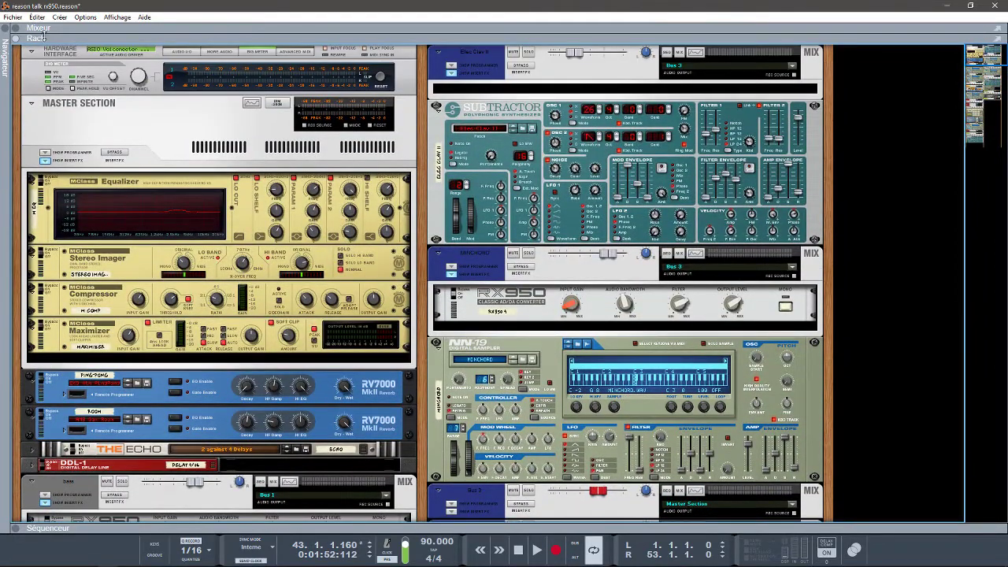
Step: Show the mixer and solo the Bus 2 channel
left_click(16, 29)
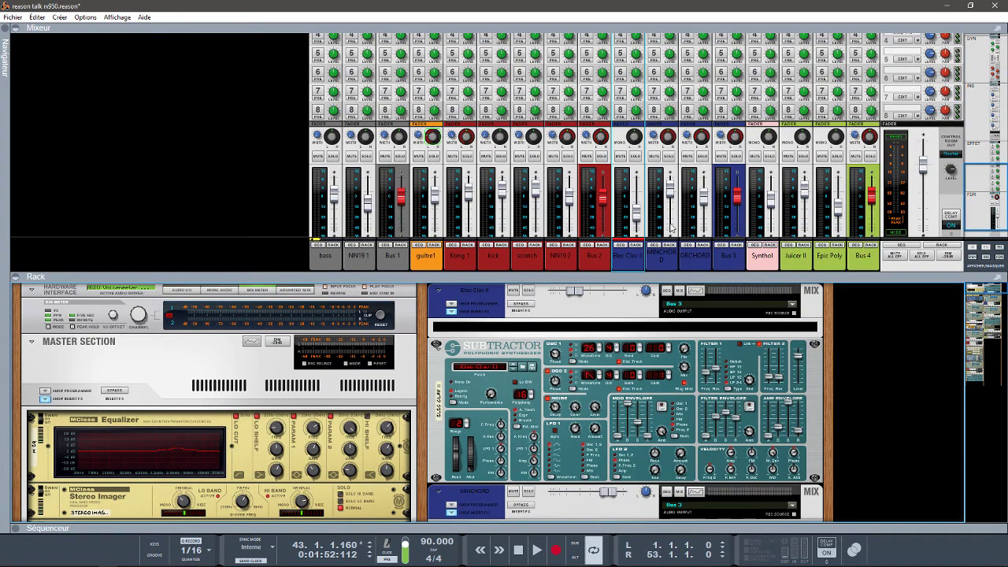
left_click(602, 156)
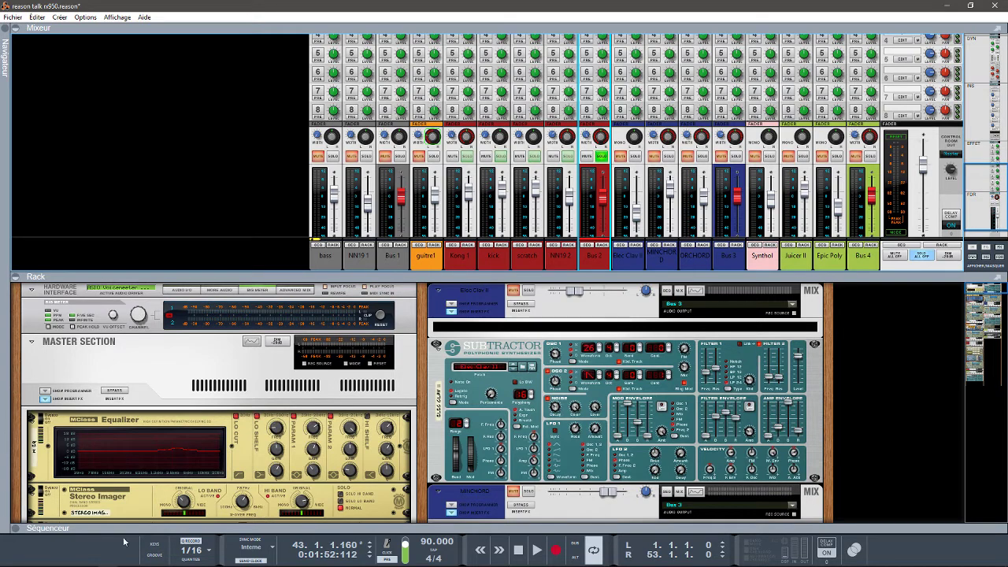
Step: Show only the sequencer, set the loop around the first Block 2 from bar 9 to bar 17, and start playback
left_click(16, 527)
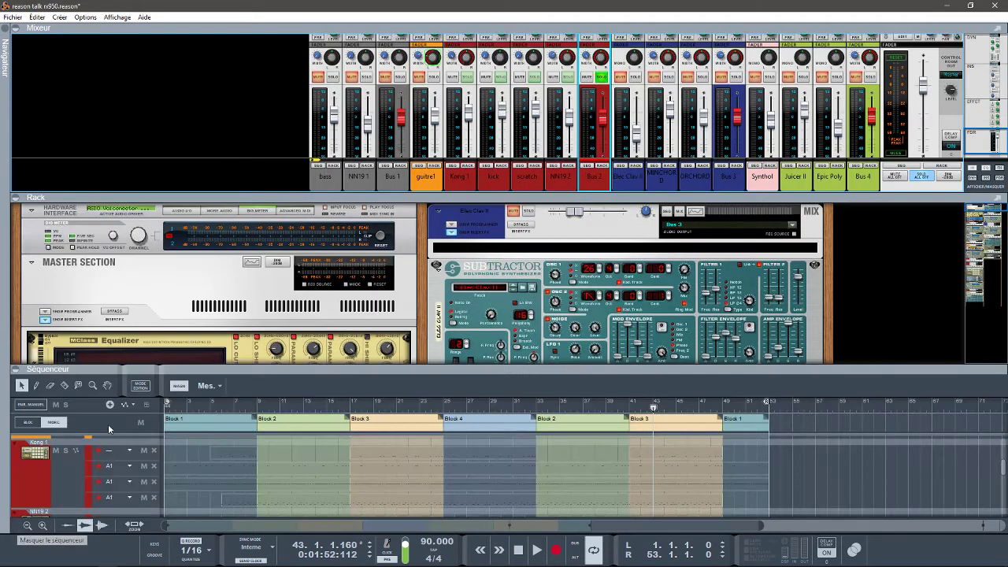
left_click(15, 29)
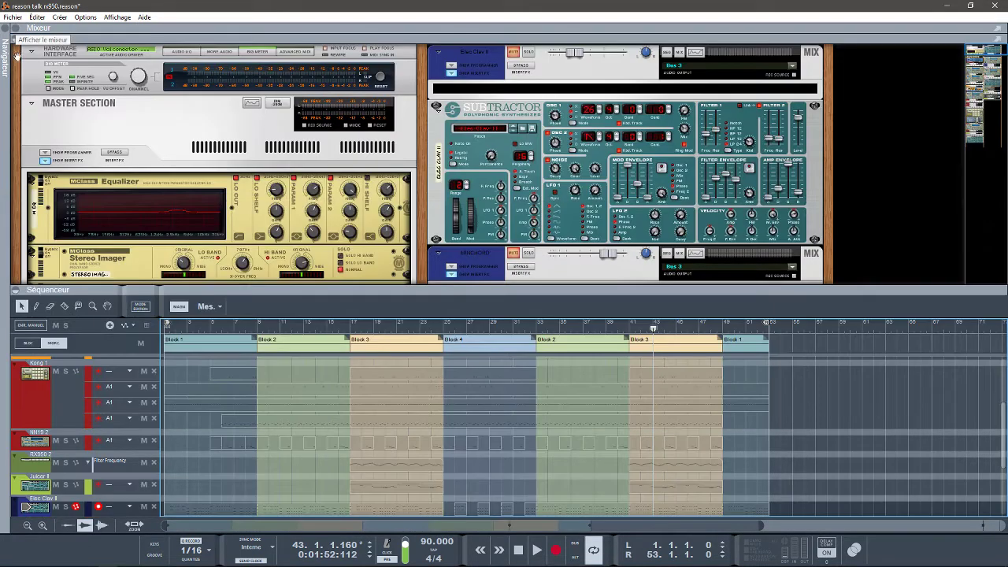
left_click(17, 39)
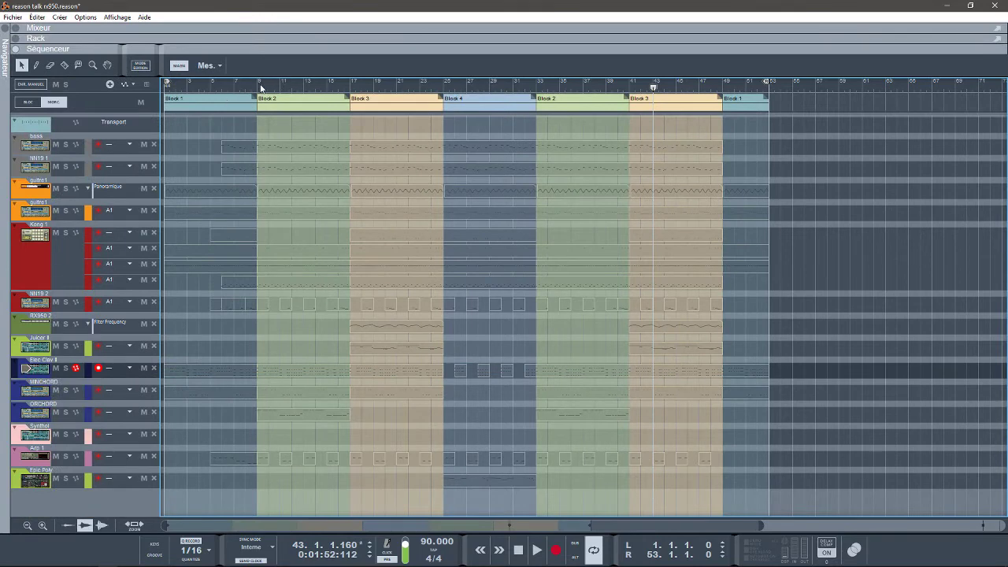
left_click_drag(167, 85, 264, 96)
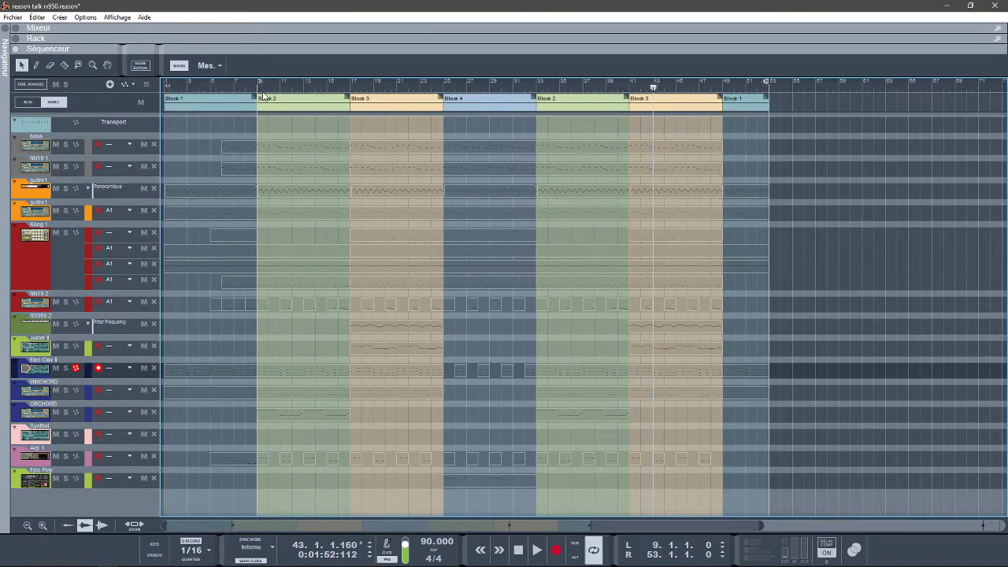
left_click_drag(767, 85, 346, 89)
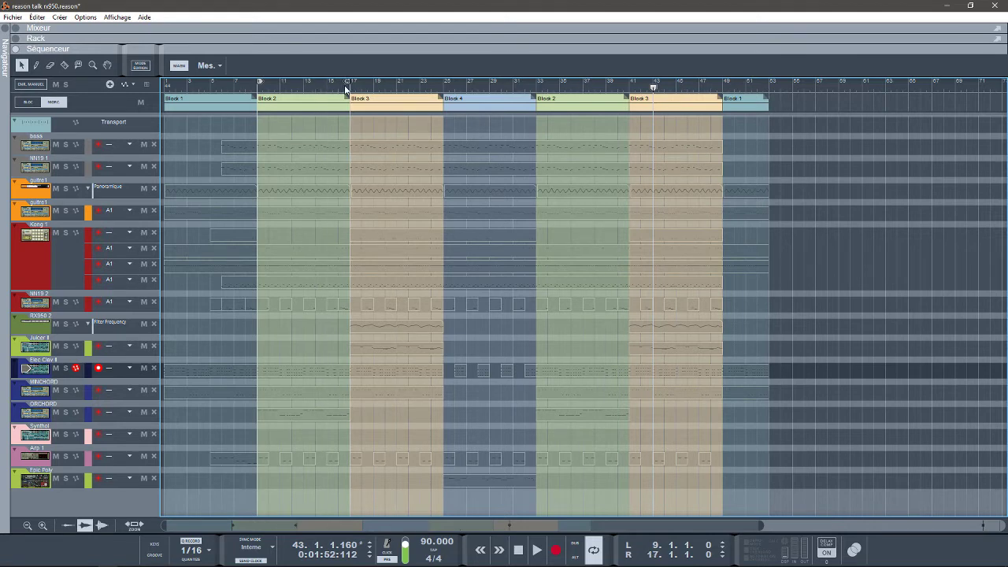
key("space")
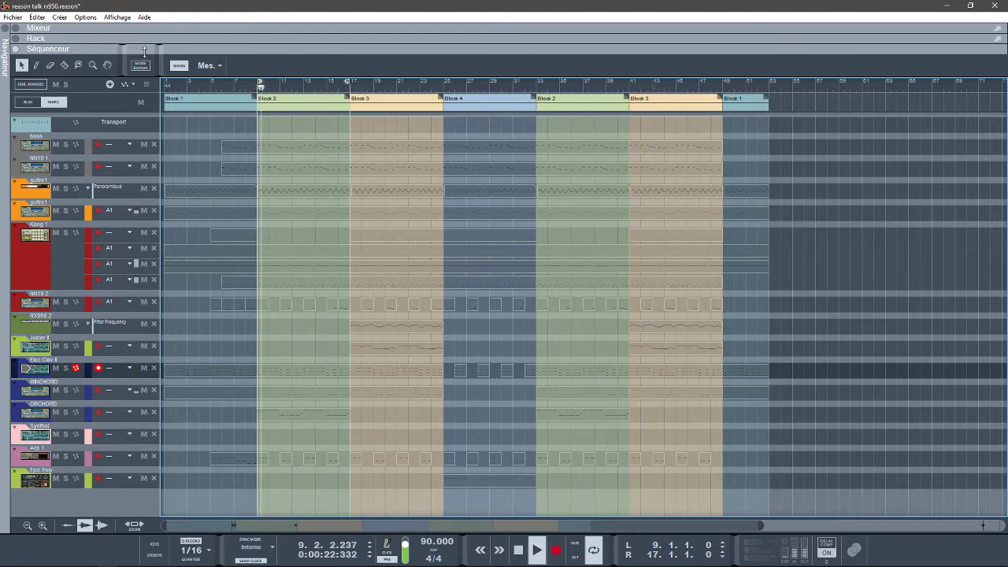
Step: Add an RX950 Classic AD/DA Converter from the effects as an insert on the Bus 2 channel
left_click(16, 28)
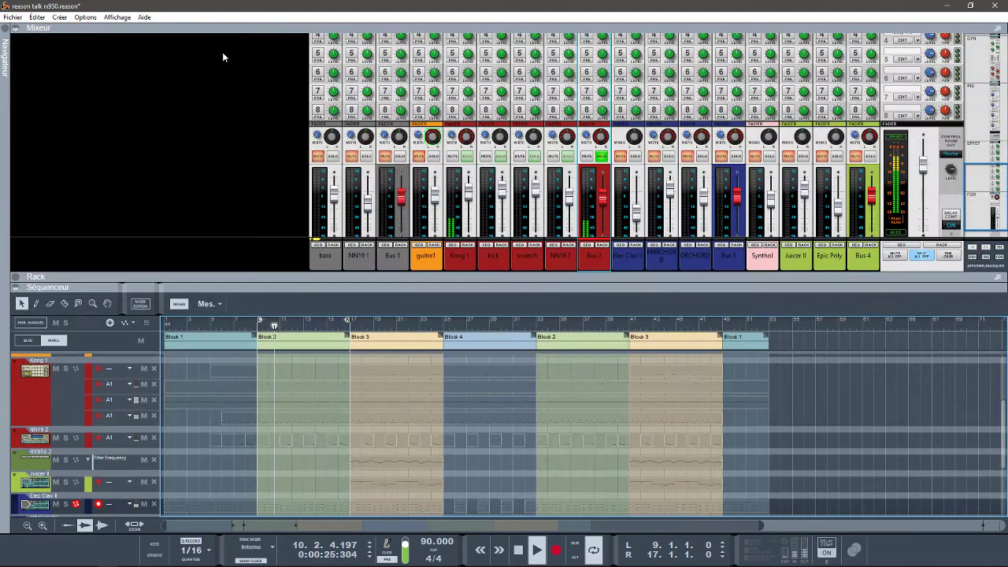
left_click(603, 246)
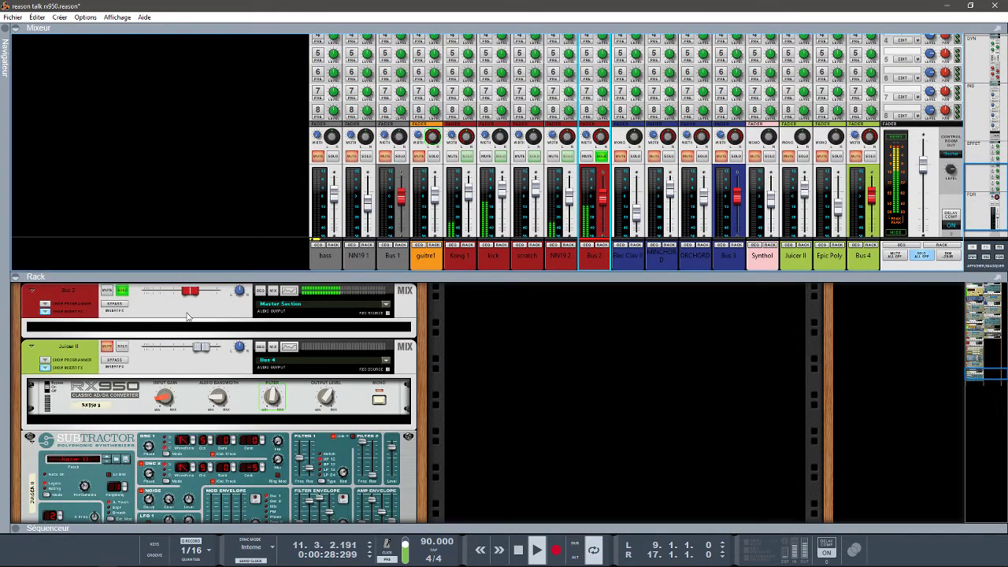
left_click(5, 29)
left_click(22, 107)
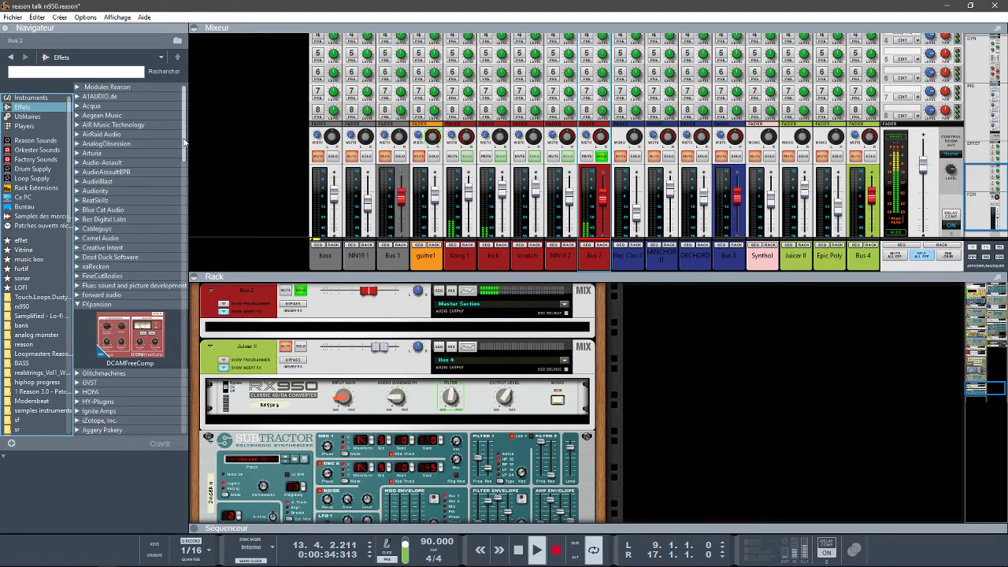
left_click_drag(185, 144, 192, 217)
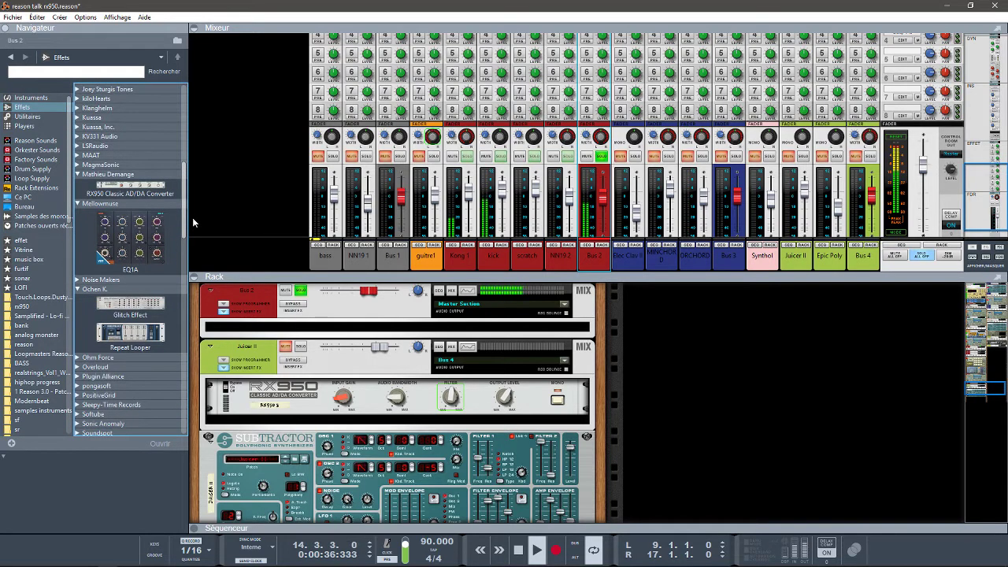
mouse_move(130, 230)
left_mouse_down()
mouse_move(362, 307)
mouse_move(365, 364)
left_mouse_up()
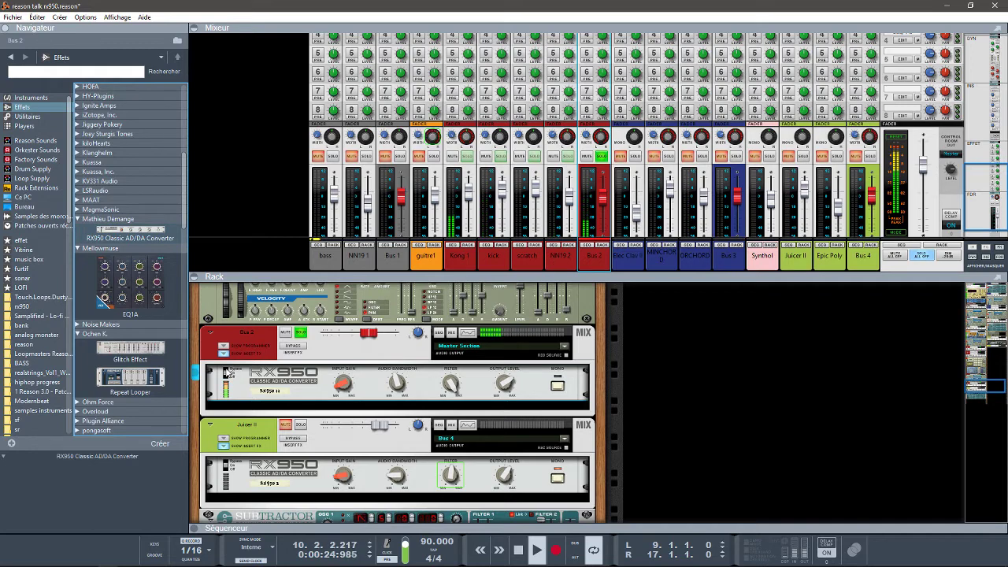
Step: Compare the Bus 2 sound with the new RX950 bypassed and enabled, leaving it switched on
left_click(226, 375)
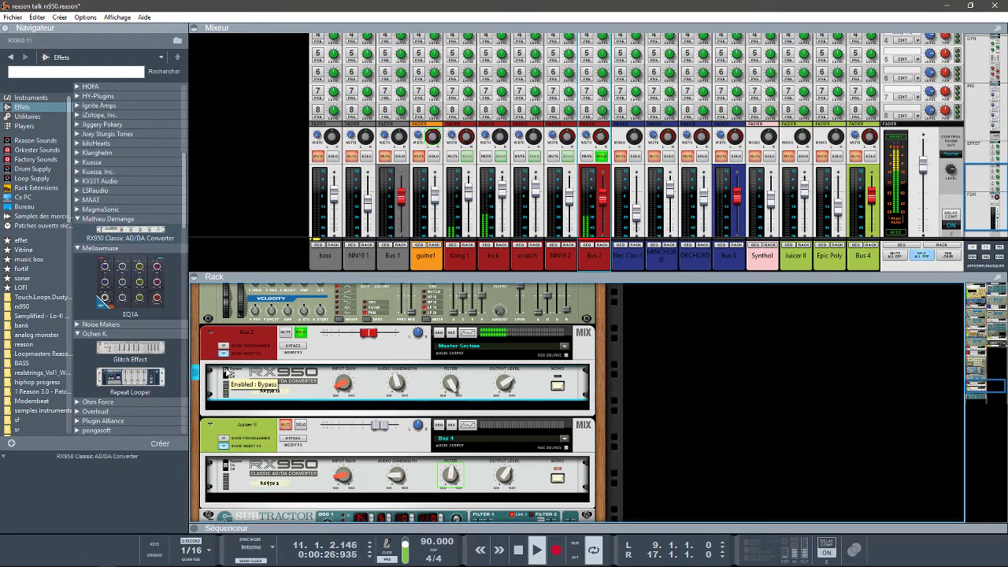
left_click(226, 375)
left_click(226, 374)
left_click(229, 375)
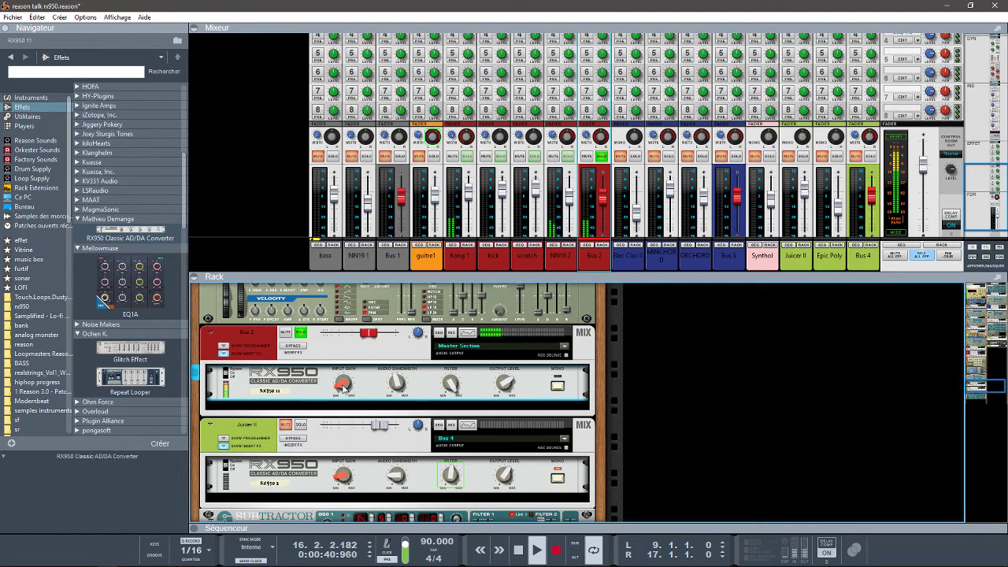
Step: Vary the Bus 2 RX950's input gain between about 7 and 8 dB and sweep its audio bandwidth up to 19200 Hz and back down
left_click_drag(342, 383, 342, 381)
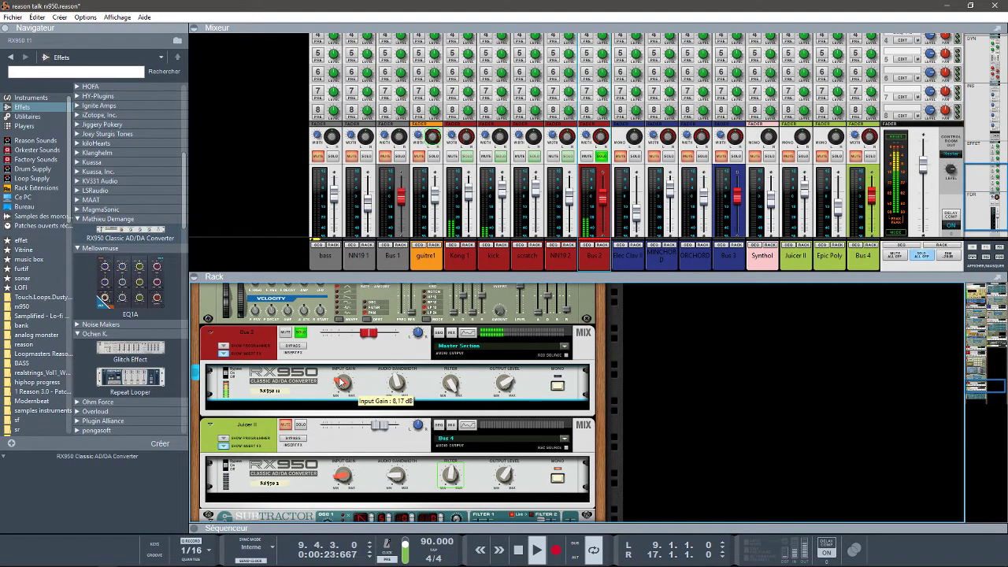
left_click_drag(341, 381, 341, 383)
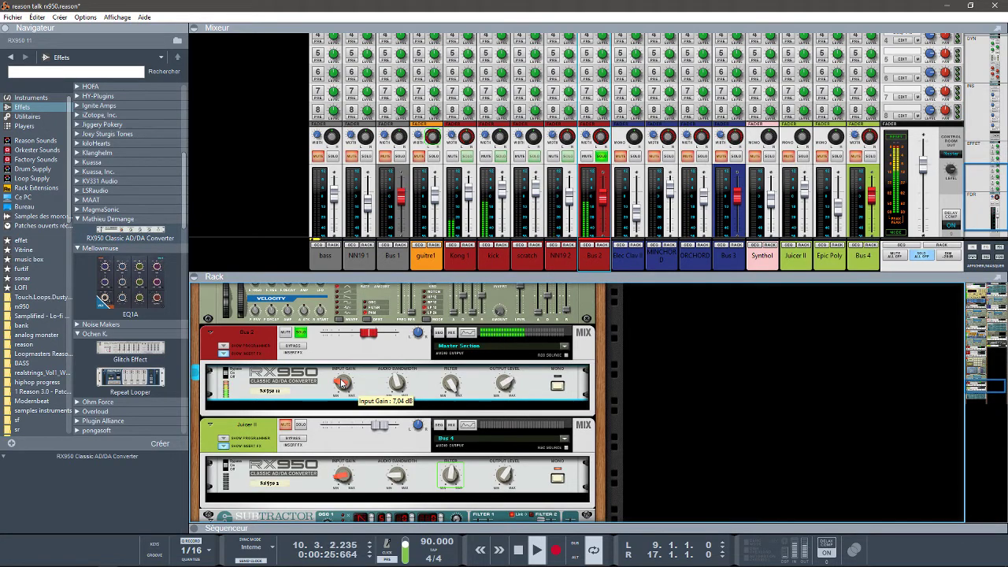
mouse_move(397, 385)
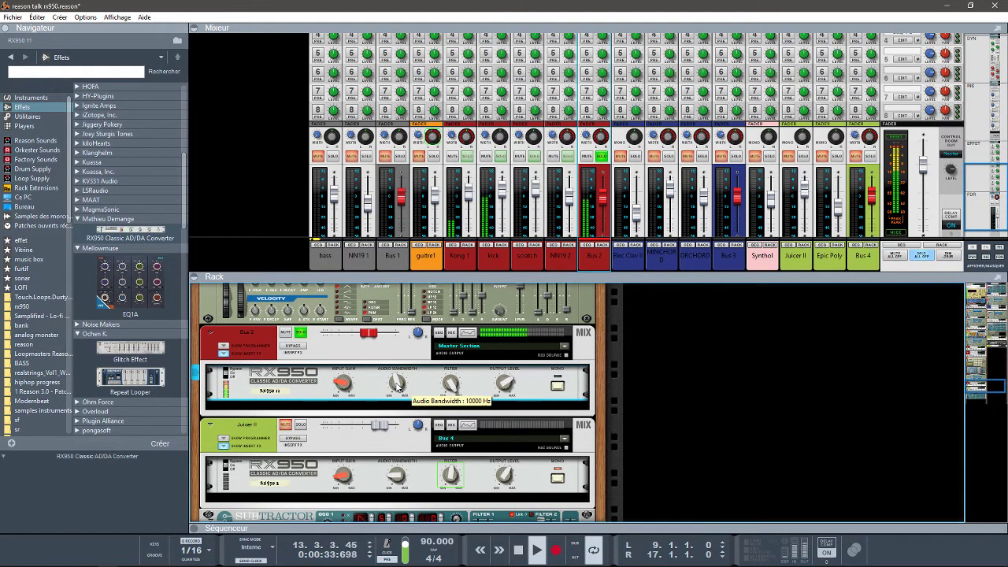
left_click_drag(397, 386, 385, 360)
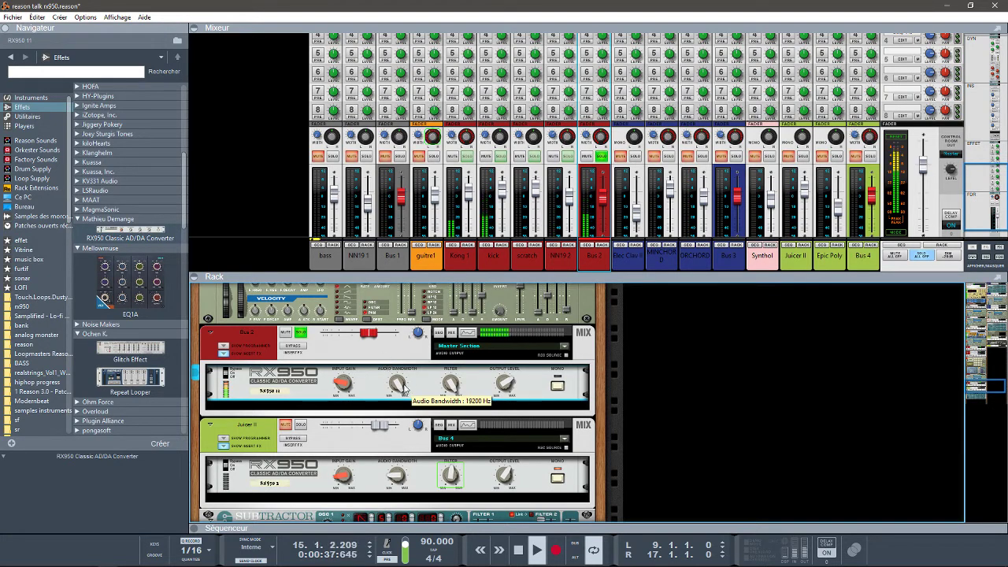
left_click_drag(401, 384, 412, 406)
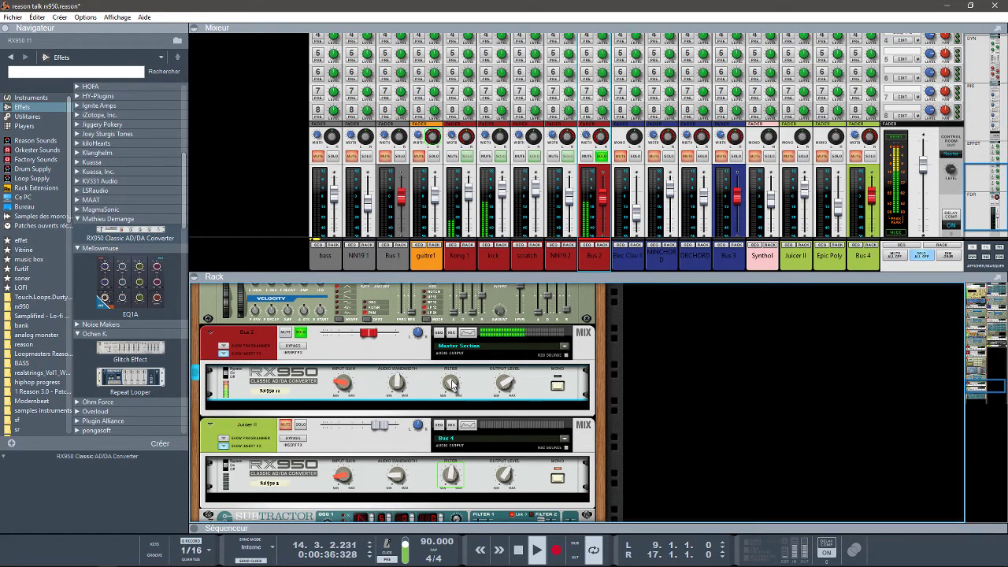
Step: Try other filter settings and an output level of 6.64 dB on the Bus 2 RX950, and reset the module to its defaults
mouse_move(452, 384)
mouse_move(453, 398)
left_mouse_down()
mouse_move(455, 421)
mouse_move(450, 383)
mouse_move(453, 425)
mouse_move(436, 407)
mouse_move(447, 391)
left_mouse_up()
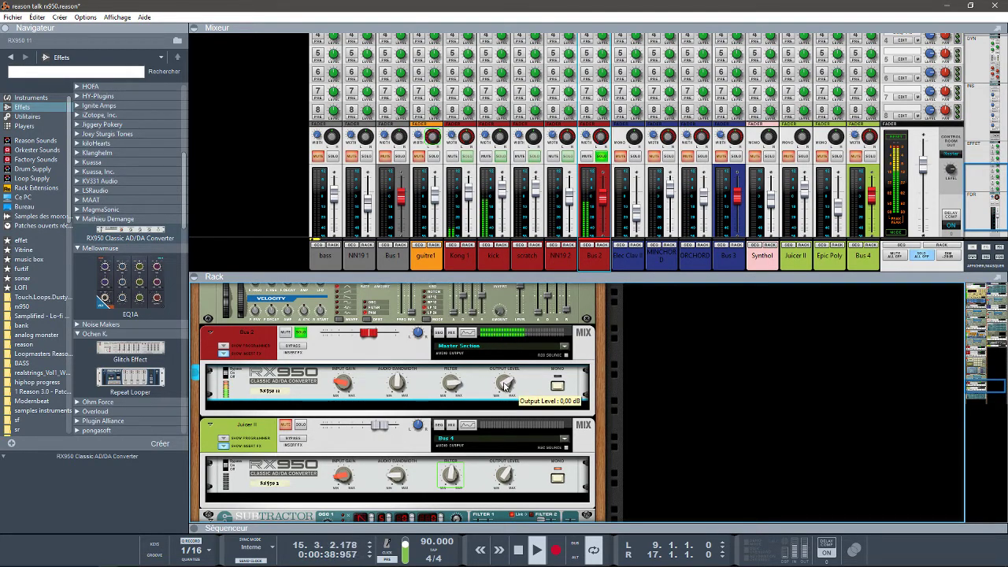
left_click_drag(504, 385, 502, 378)
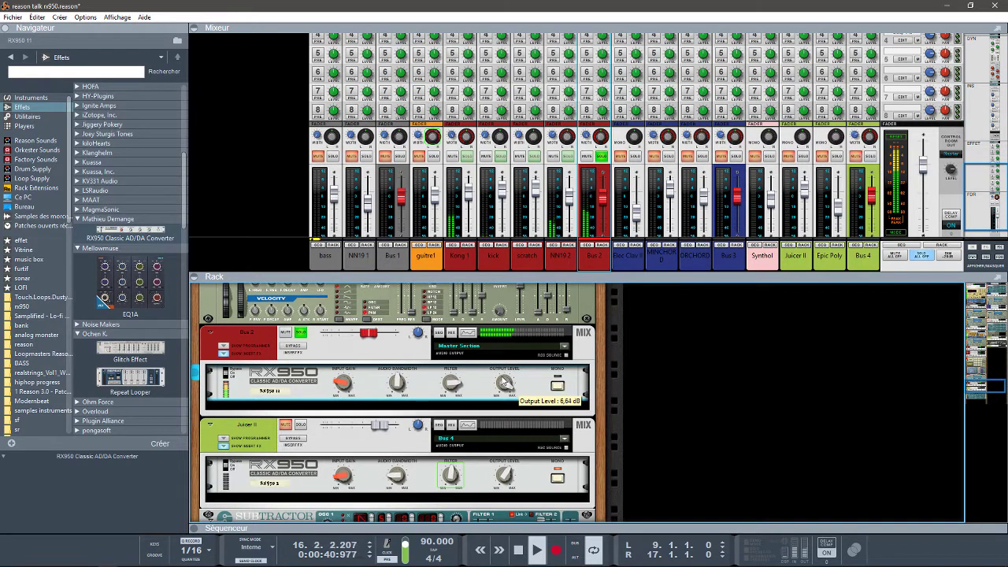
left_click_drag(502, 378, 502, 386)
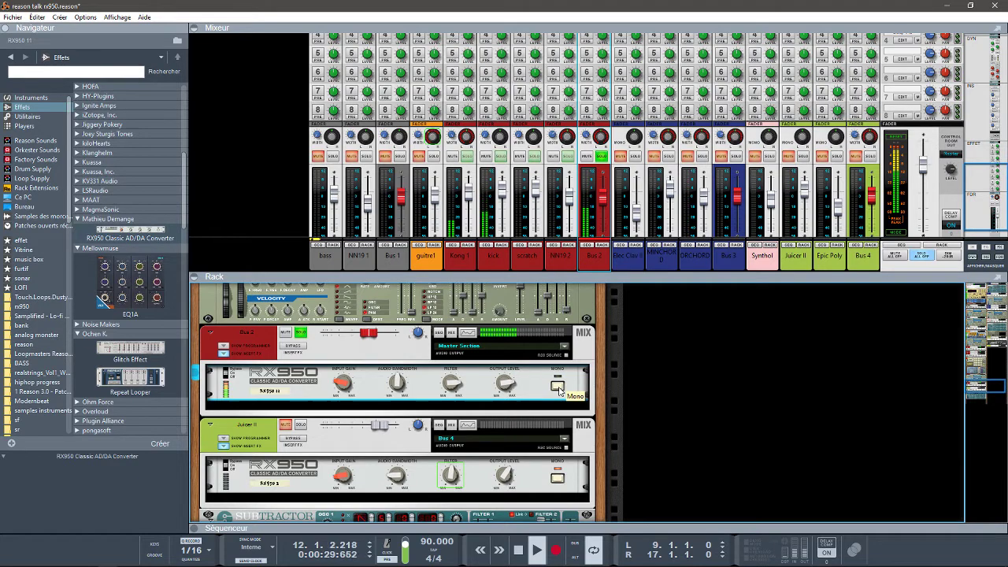
left_click_drag(505, 395, 504, 393)
right_click(504, 385)
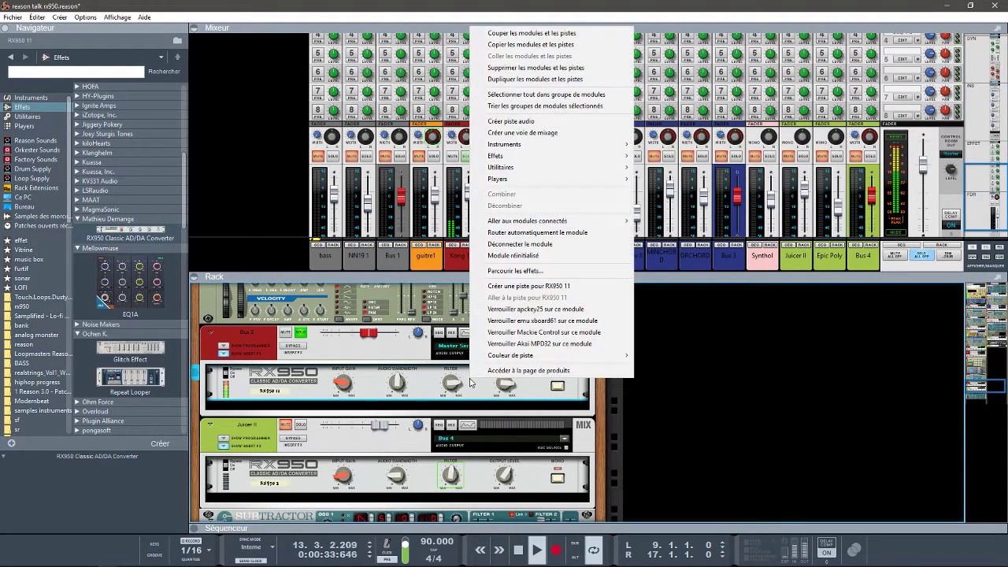
left_click(527, 256)
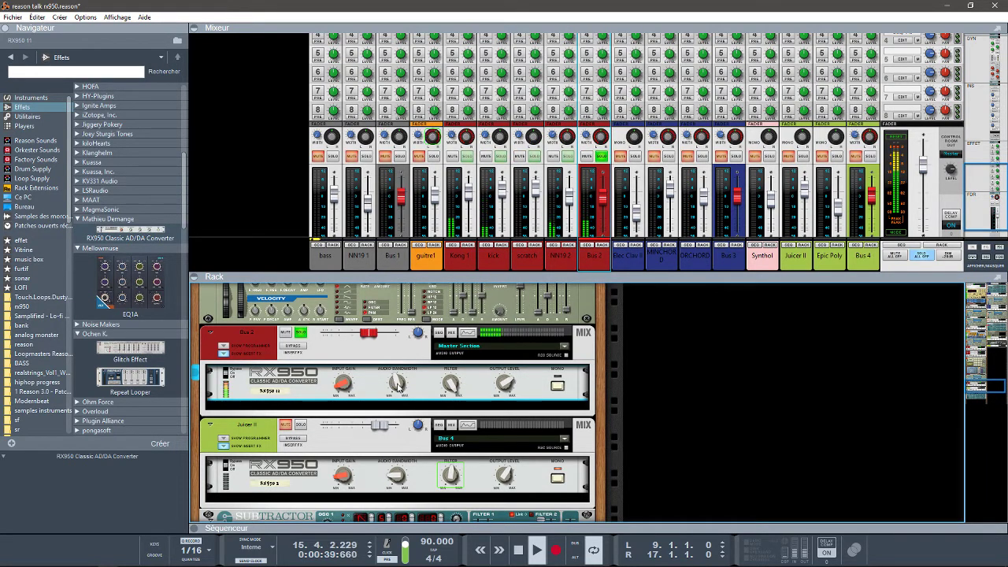
Step: Sweep the Bus 2 RX950's audio bandwidth down to 3000 Hz and back up, and vary its filter frequency
mouse_move(398, 390)
mouse_move(396, 407)
left_mouse_down()
mouse_move(386, 369)
mouse_move(391, 397)
left_mouse_up()
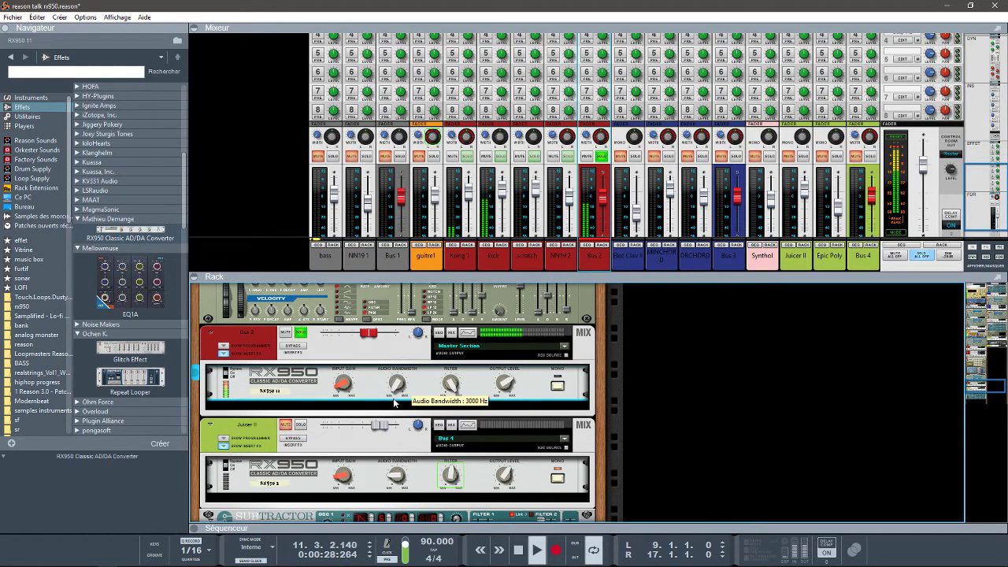
left_click_drag(395, 403, 390, 381)
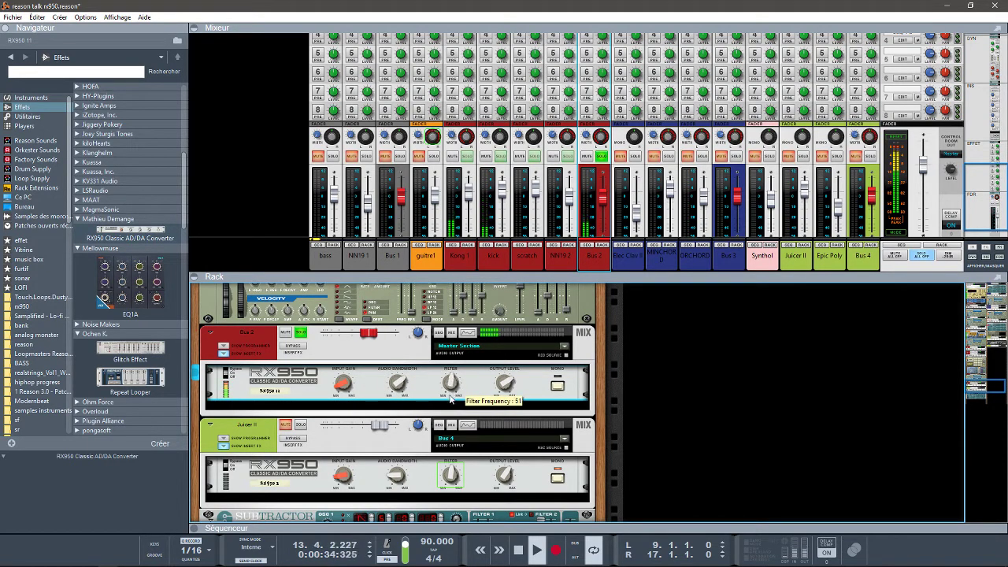
left_click_drag(449, 398, 449, 407)
left_click_drag(449, 386, 440, 376)
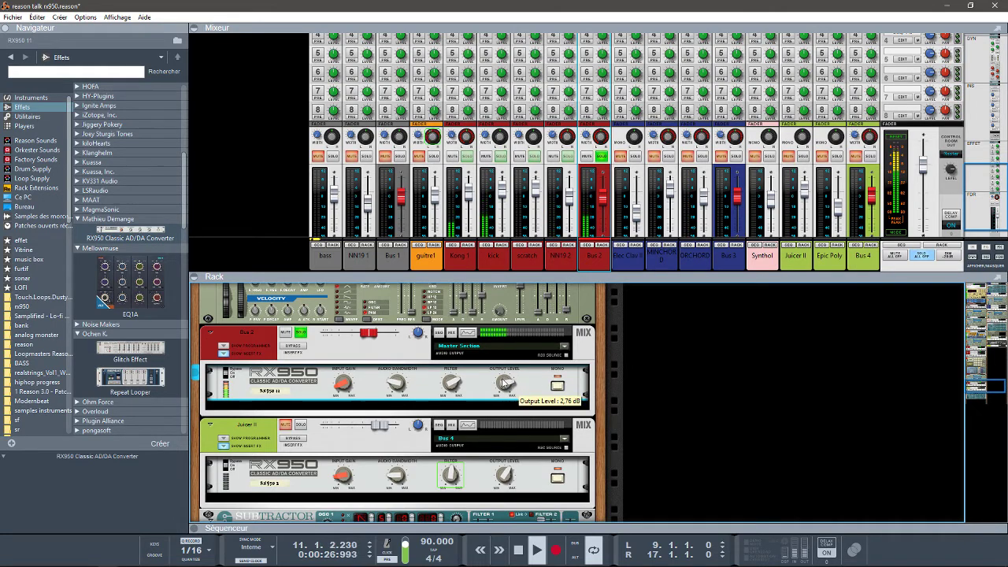
Step: Switch off mono on the Bus 2 RX950 and raise its audio bandwidth
left_click(587, 135)
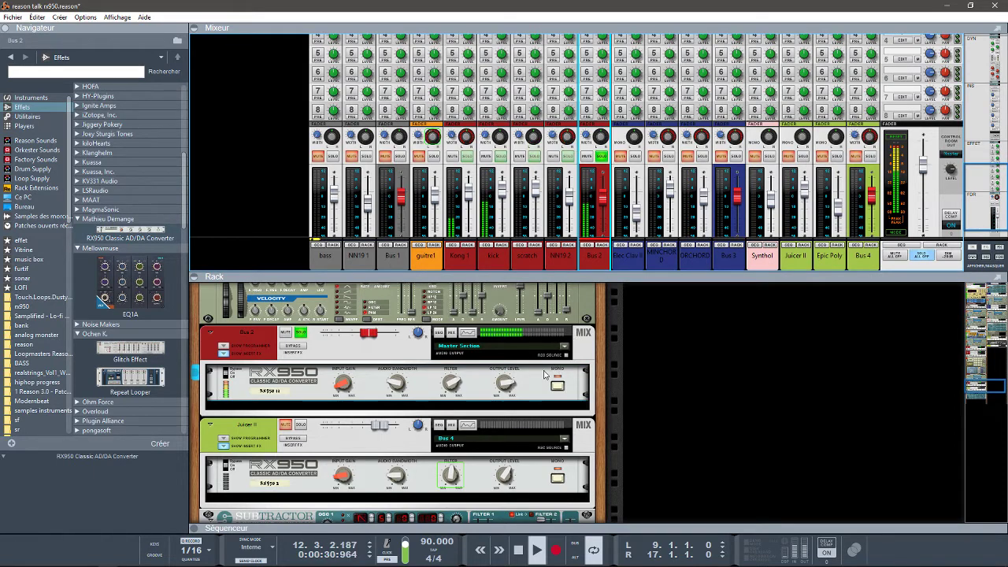
left_click(513, 390)
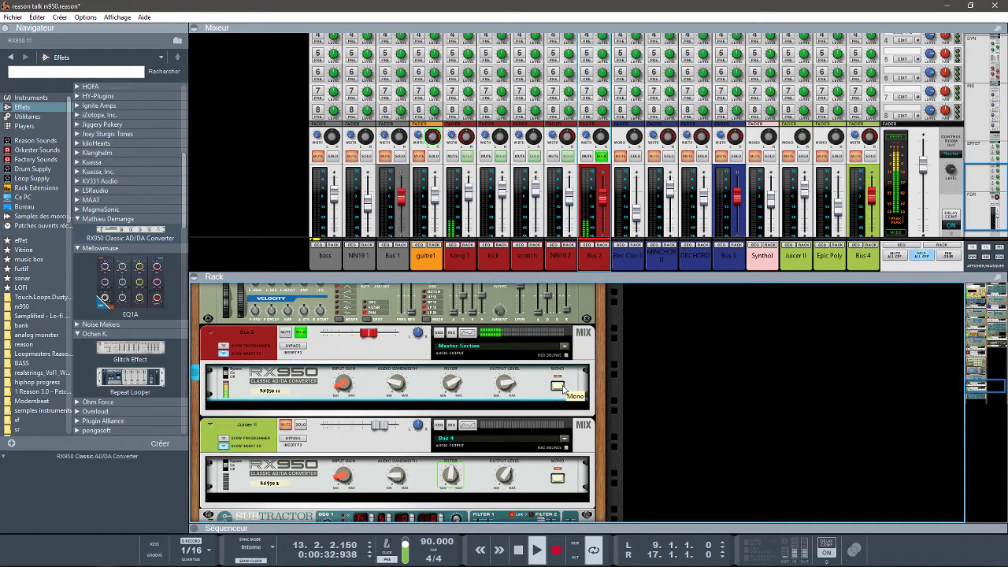
left_click(586, 135)
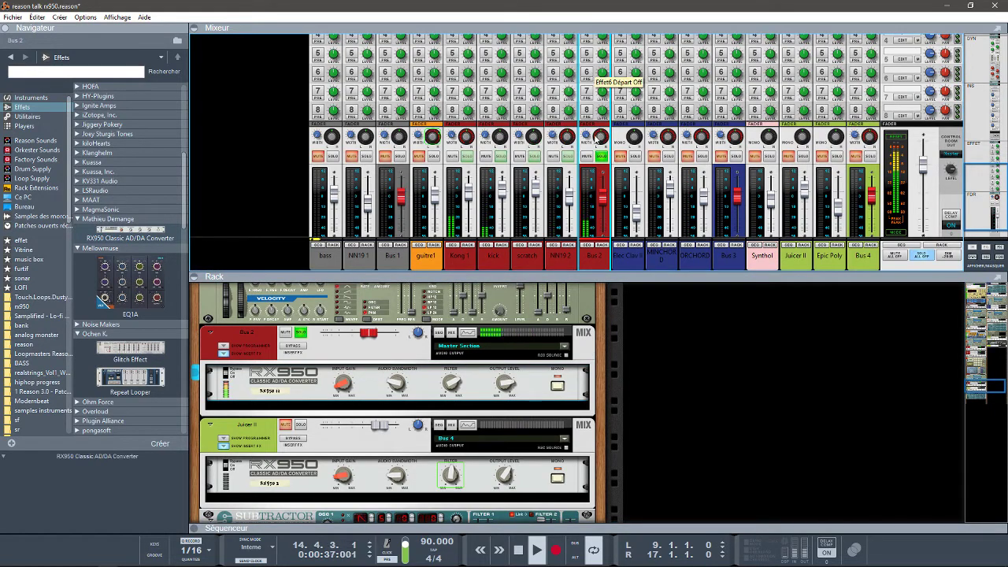
left_click(556, 384)
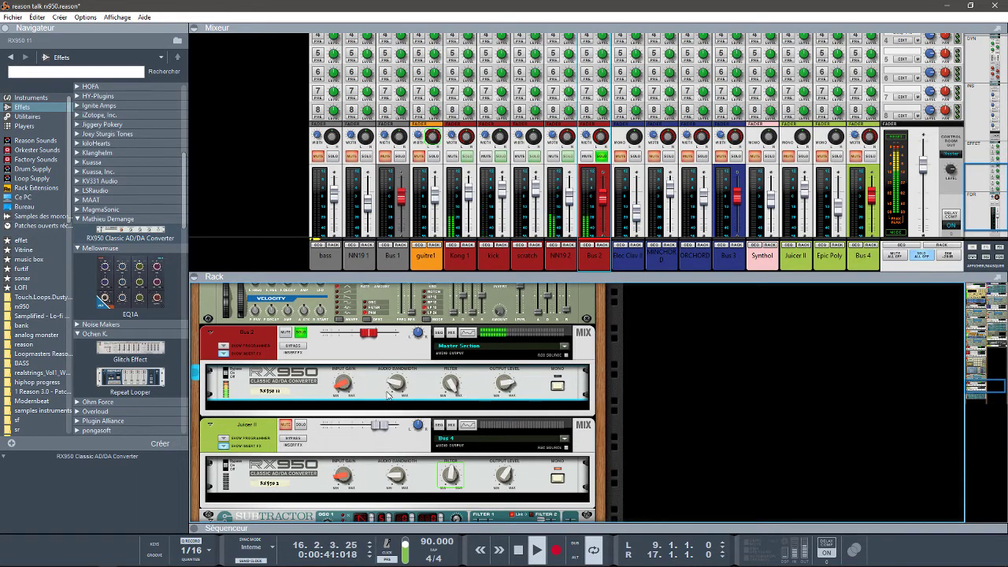
mouse_move(399, 377)
left_mouse_down()
mouse_move(402, 364)
mouse_move(409, 385)
mouse_move(406, 376)
left_mouse_up()
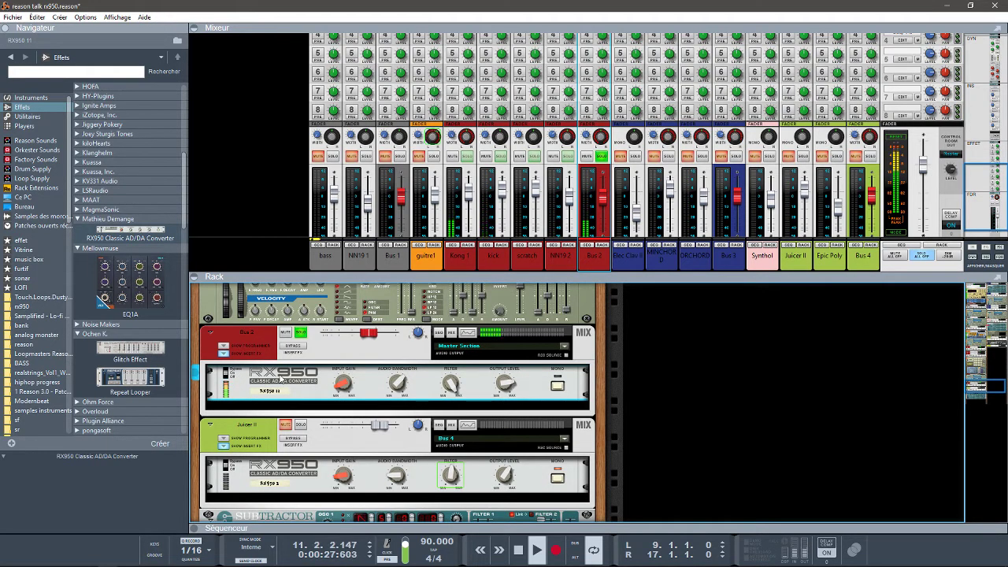
Step: Delete the RX950 insert from the Bus 2 channel and turn off the channel's solo
key("Delete")
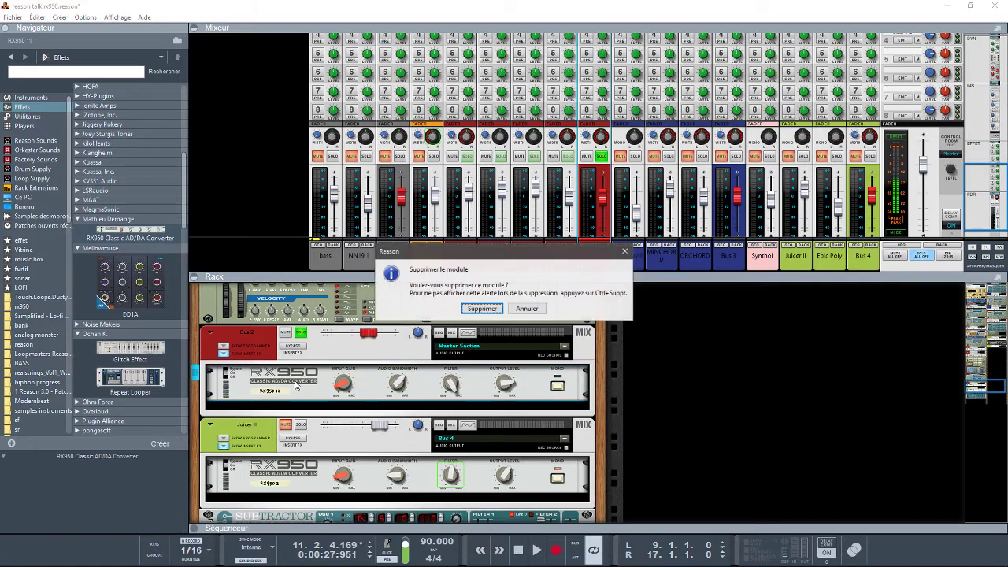
left_click(483, 309)
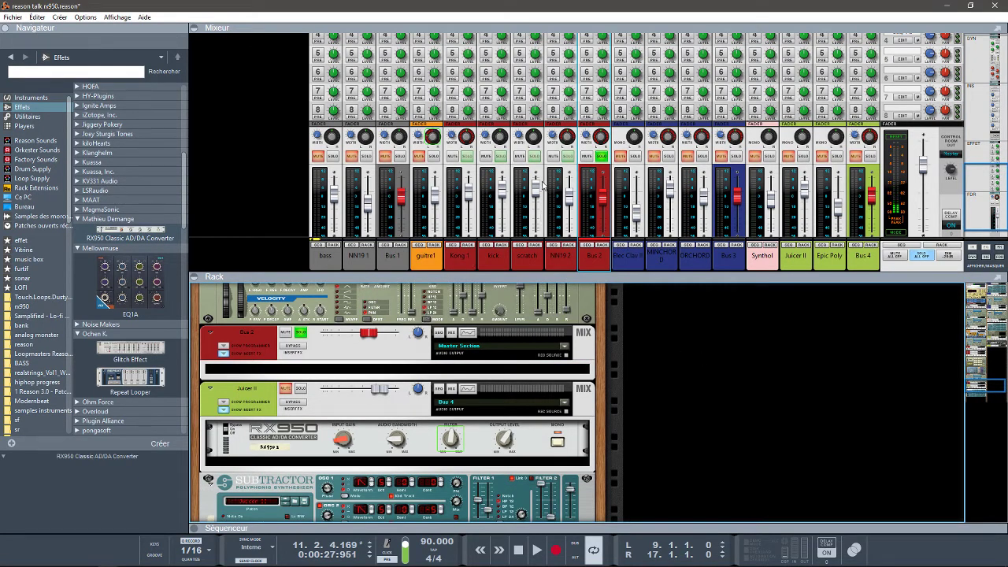
left_click(589, 168)
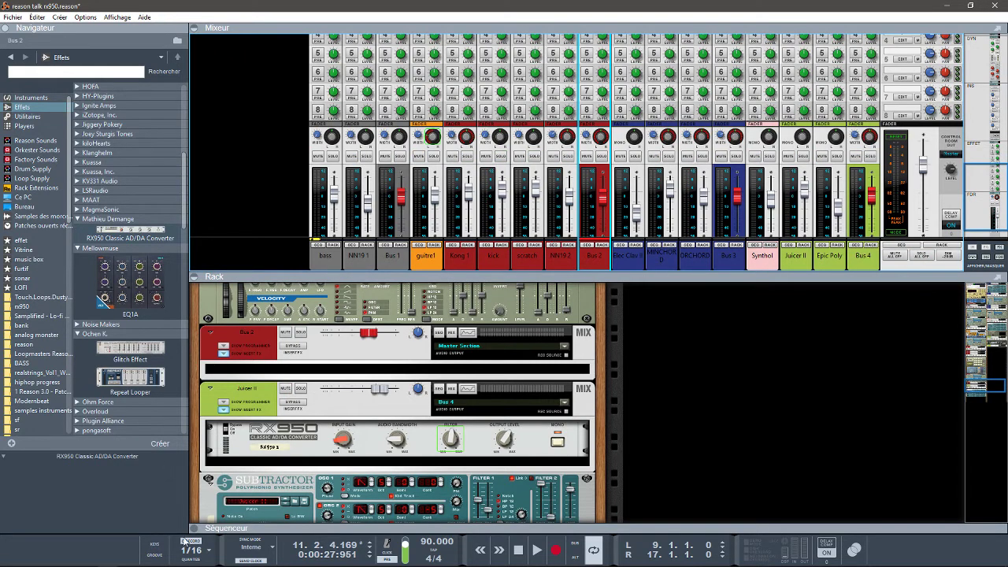
Step: Show the sequencer in place of the mixer and bring the bass NN-19 sampler into view in the rack
left_click(194, 529)
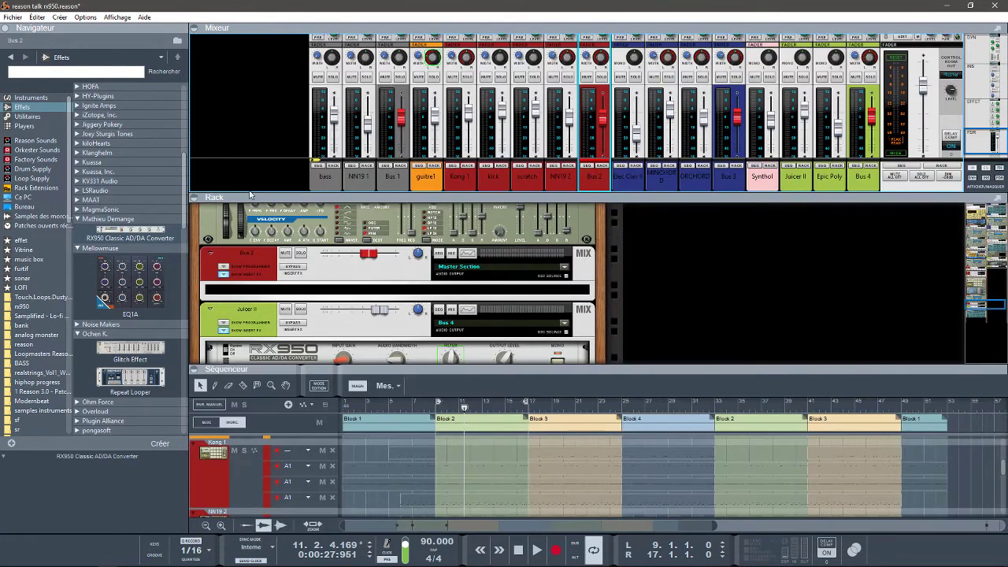
left_click(198, 32)
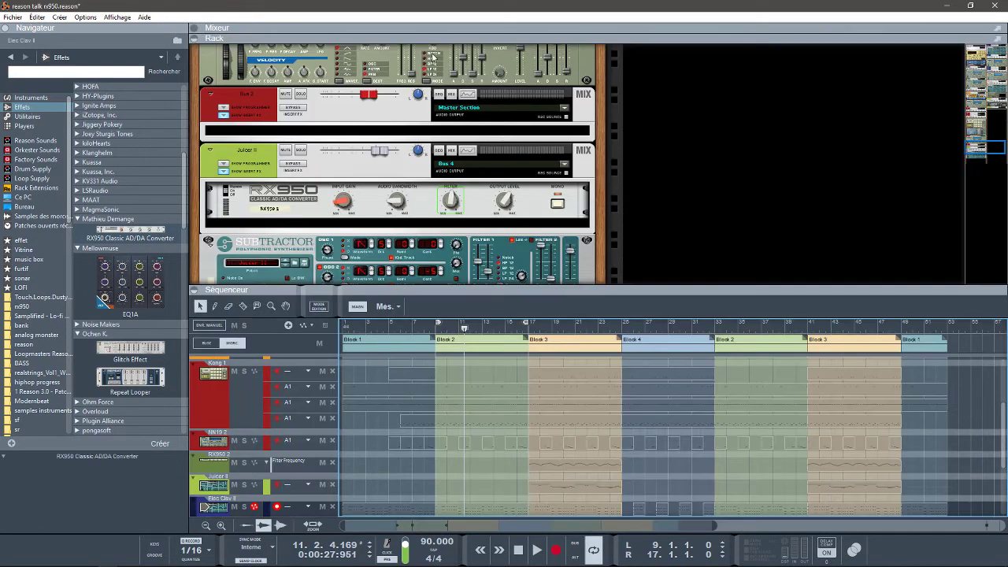
left_click_drag(977, 148, 962, 80)
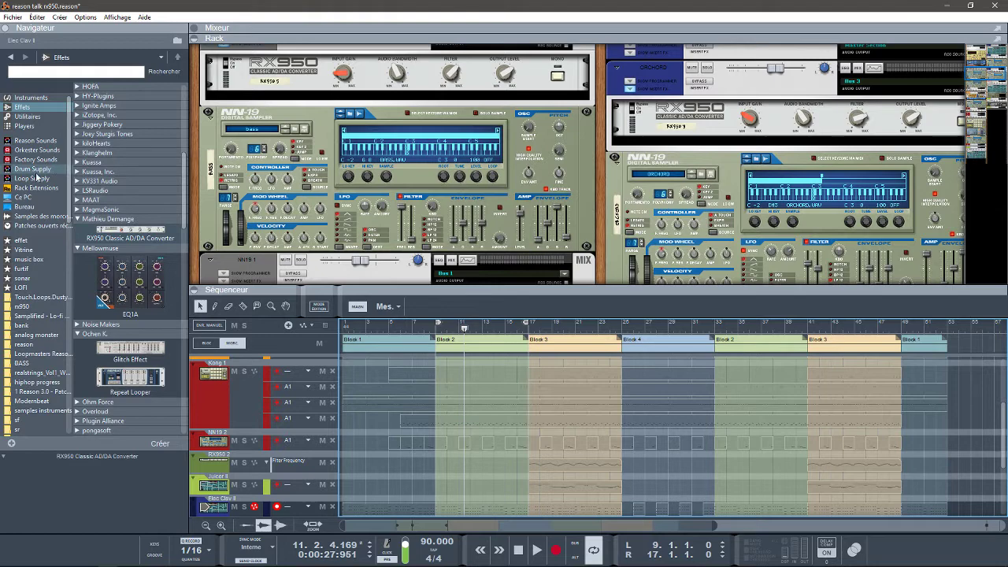
Step: Open the rx950 sample folder and preview its samples one after another, from AH down to WURLI
left_click(28, 307)
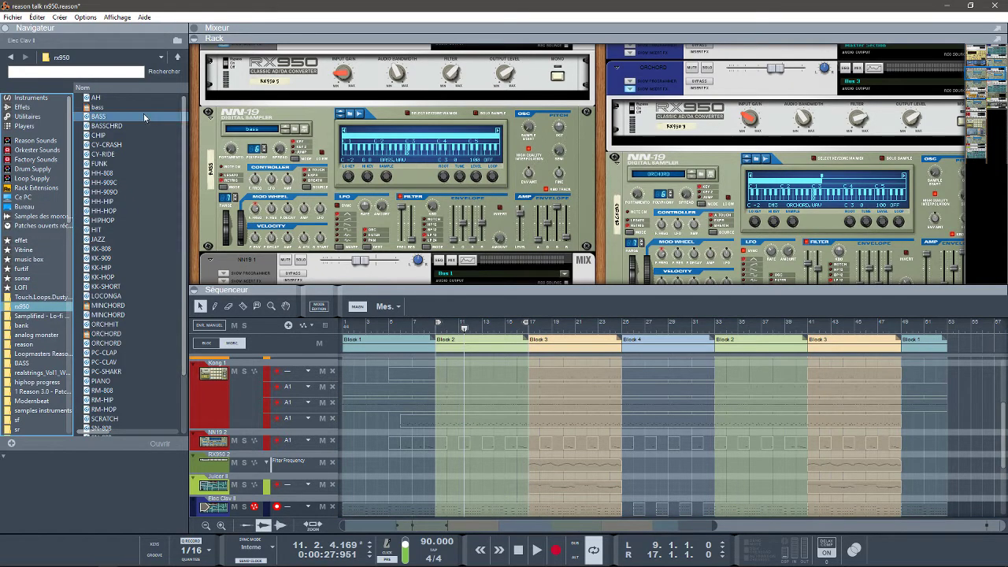
left_click(123, 94)
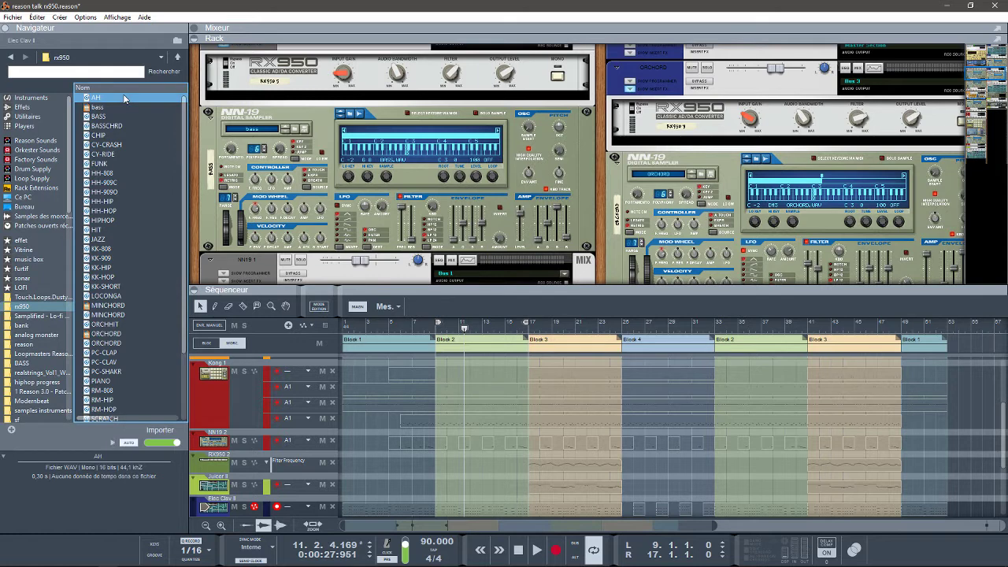
key("Down")
key("Down")
key("Down")
key("Down")
key("Down")
key("Down")
key("Down")
key("Down")
key("Down")
key("Down")
key("Down")
key("Down")
key("Down")
key("Down")
key("Down")
key("Down")
key("Down")
key("Down")
key("Down")
key("Down")
key("Down")
key("Down")
key("Down")
key("Down")
key("Down")
key("Down")
key("Down")
key("Down")
key("Down")
key("Down")
key("Down")
key("Down")
key("Down")
key("Down")
key("Down")
key("Down")
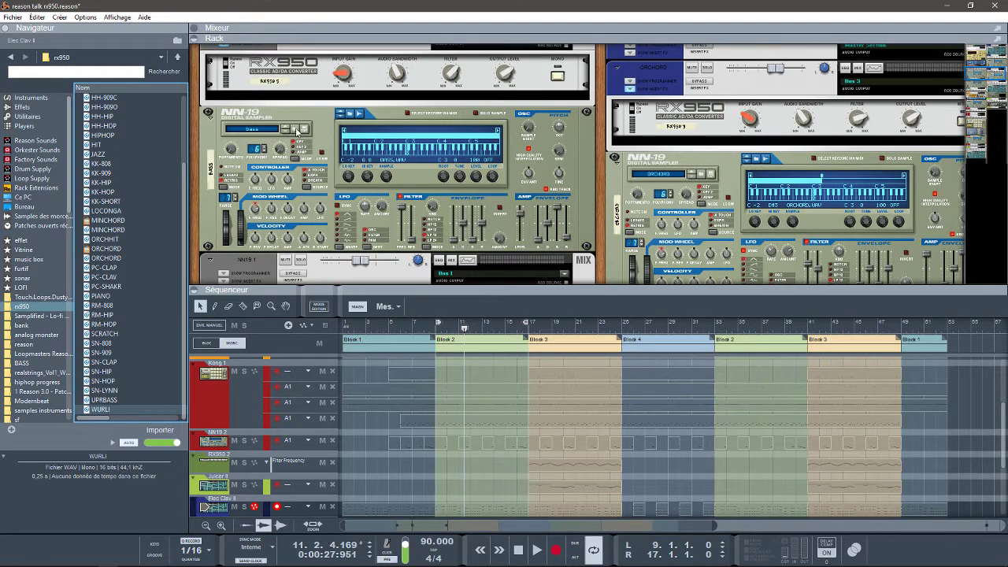
Step: Browse the patches and samples available to the bass NN-19 in the rx950 folder and preview the BASS sample
left_click(302, 130)
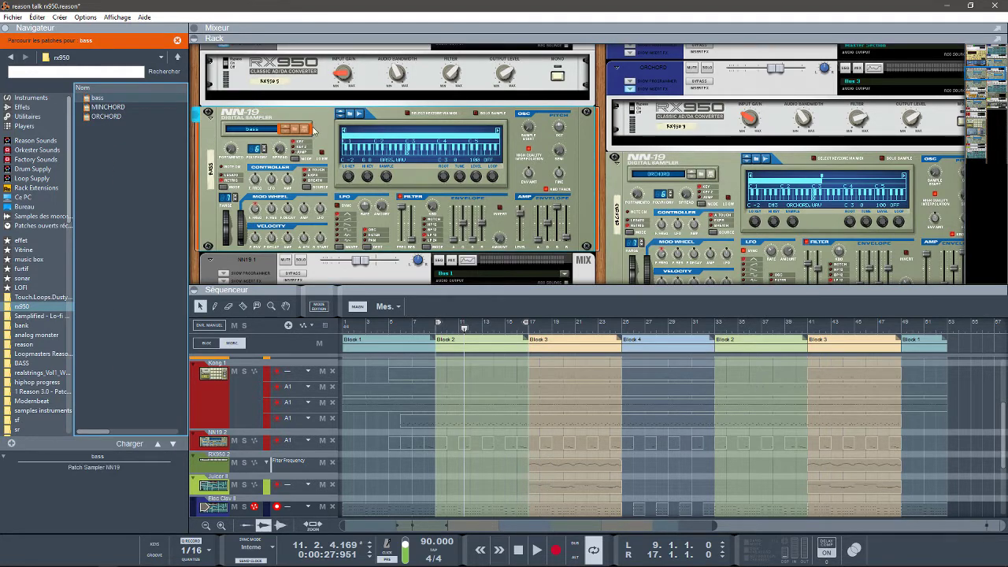
left_click(350, 114)
left_click(105, 118)
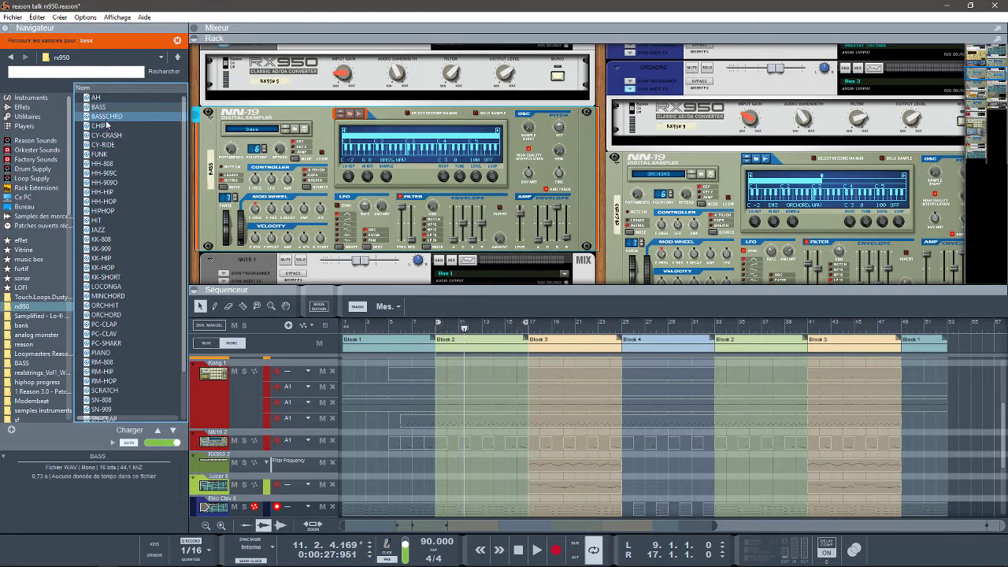
left_click(97, 107)
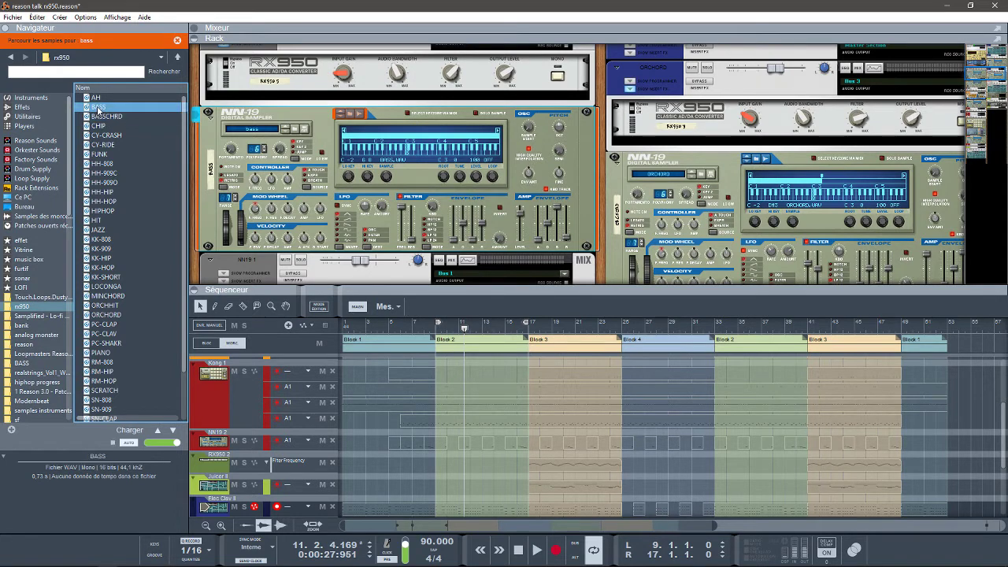
left_click(261, 126)
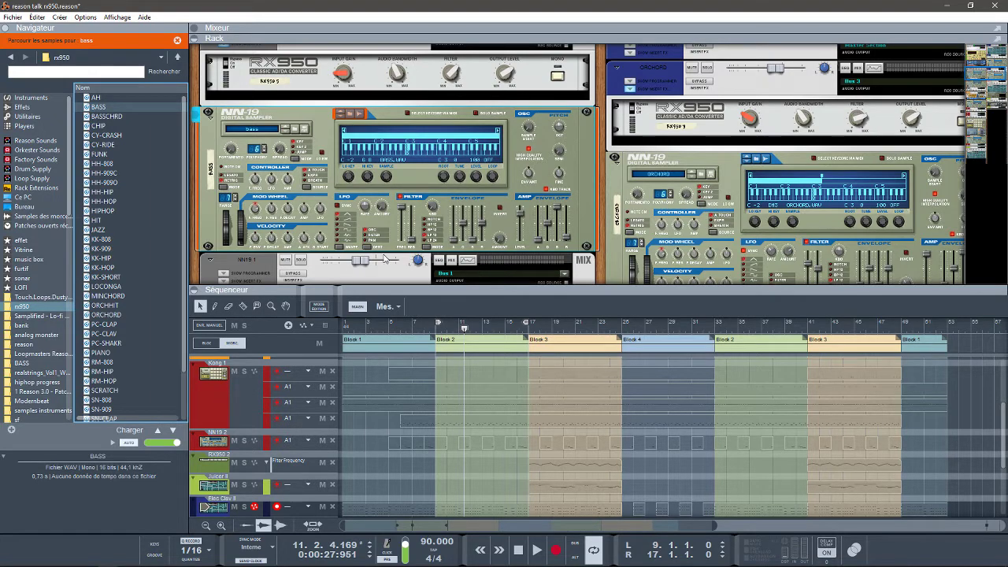
Step: Show the mixer, locate the bass channel's sampler and sequencer track, and select that track for MIDI input
left_click(194, 28)
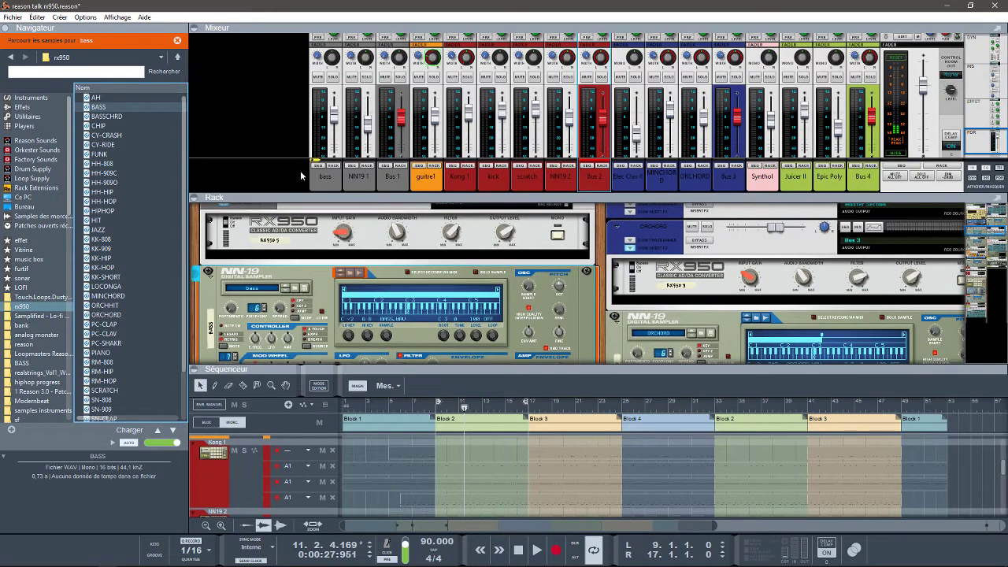
left_click(333, 165)
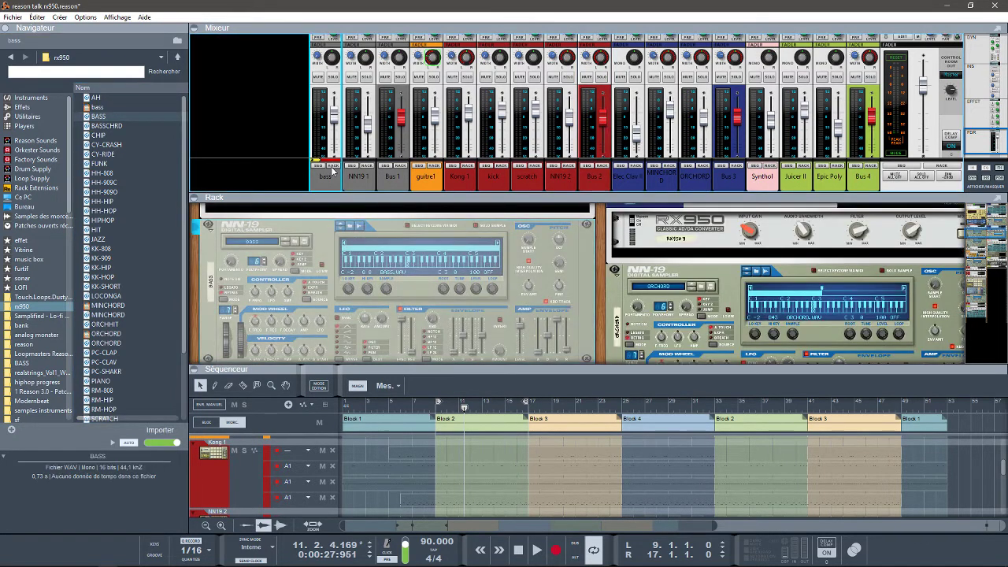
left_click(319, 166)
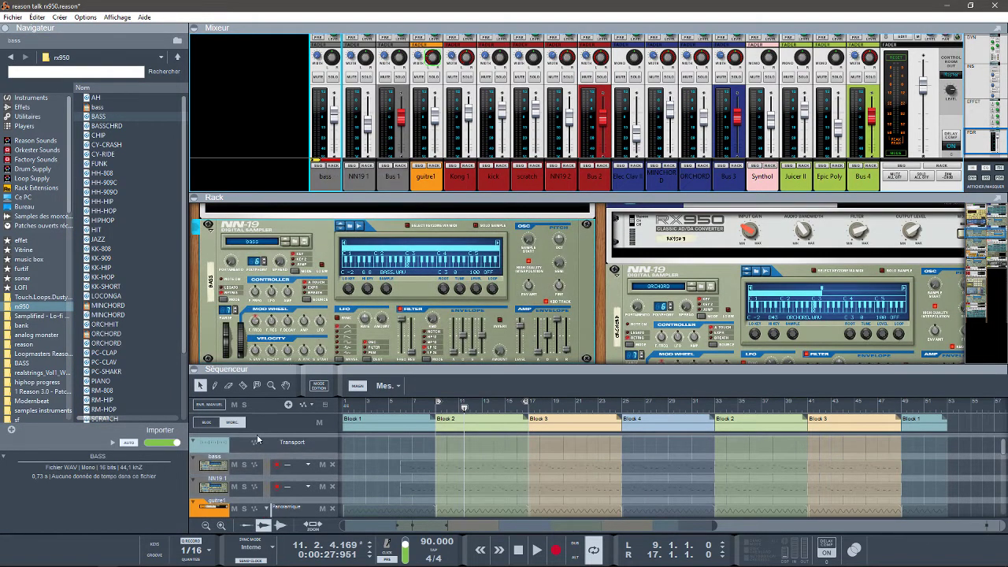
left_click(194, 466)
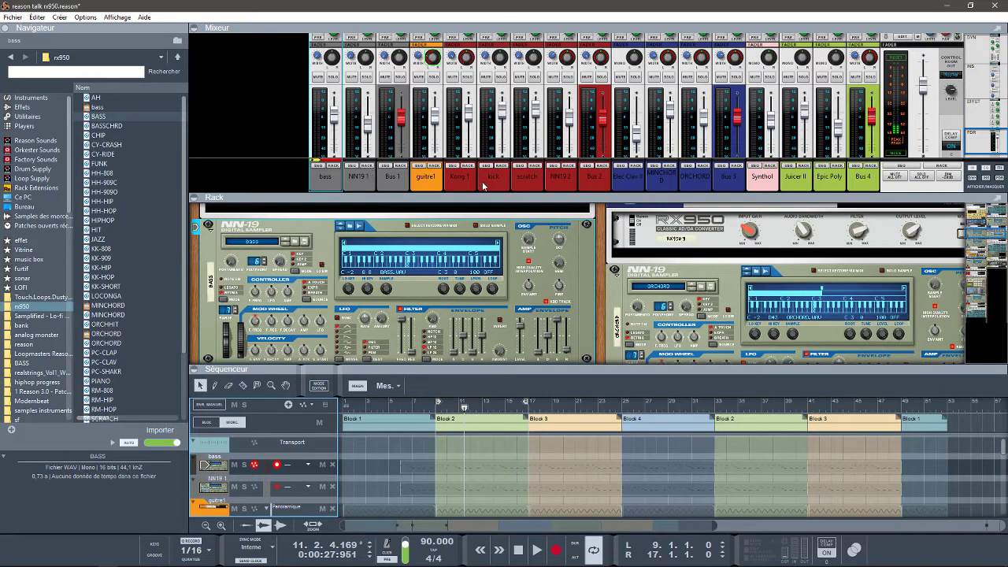
Step: Locate the NN19 2 channel's sampler and sequencer track, select that track for MIDI input, and unfold its mix channel in the rack
left_click(570, 166)
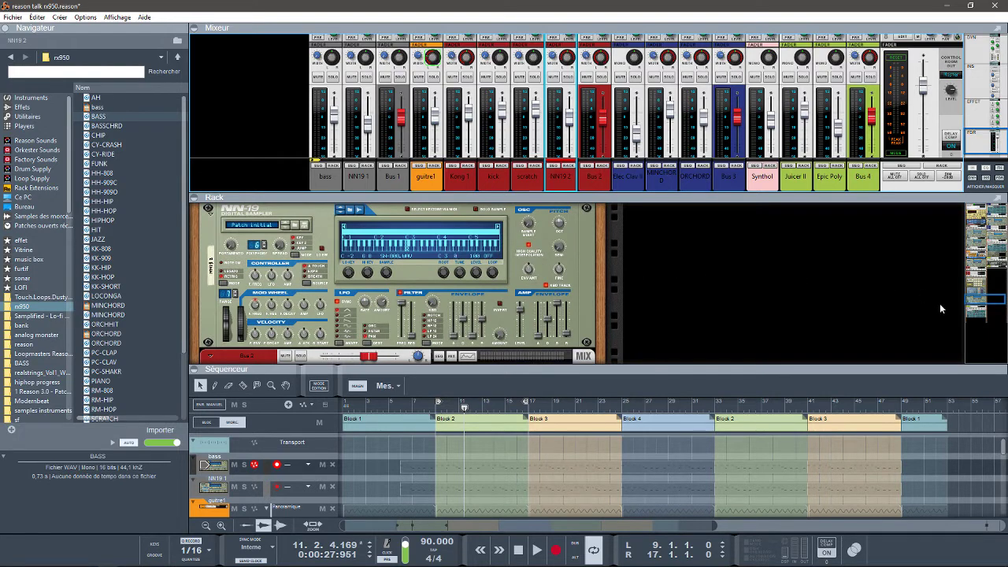
left_click_drag(982, 301, 982, 297)
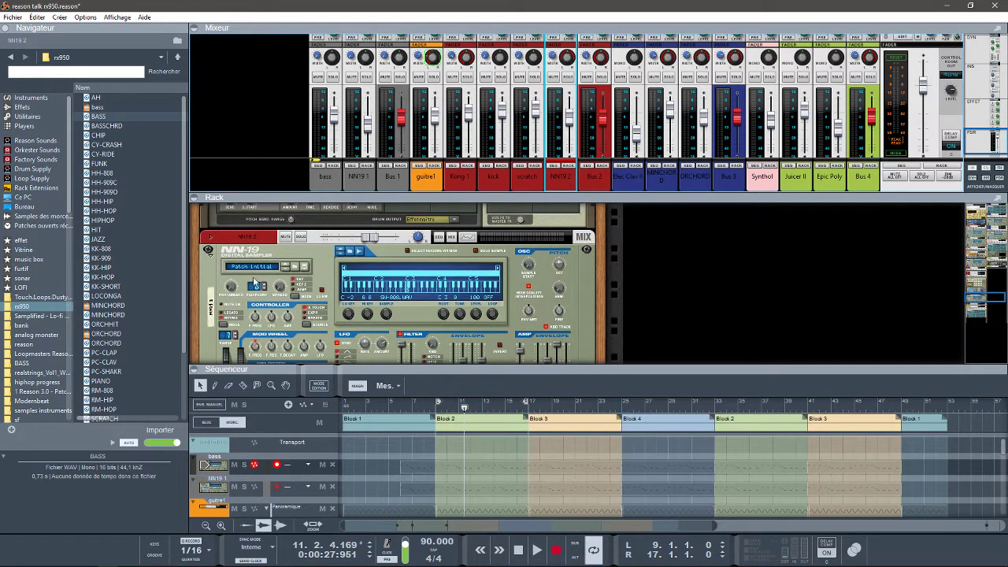
left_click(210, 238)
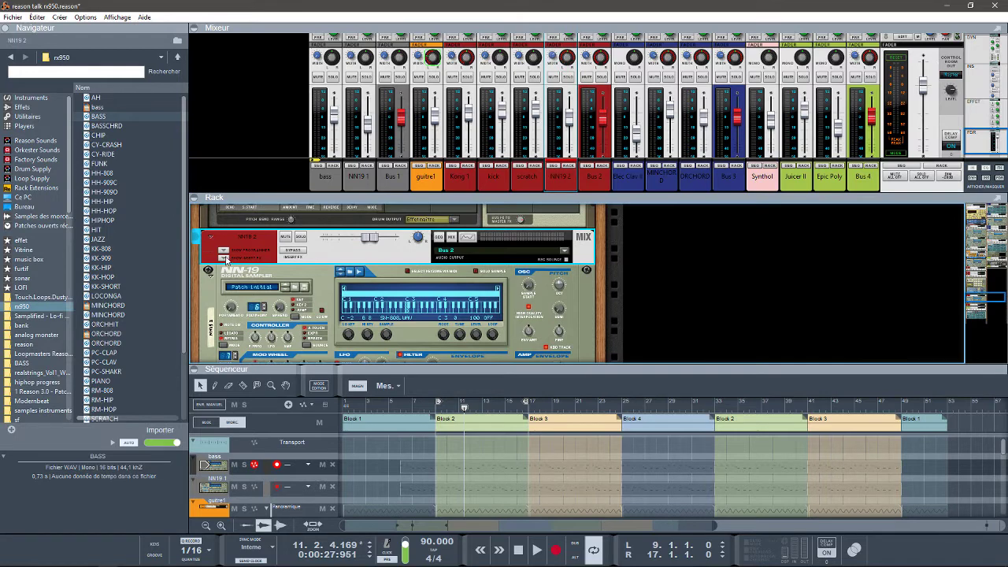
left_click(211, 238)
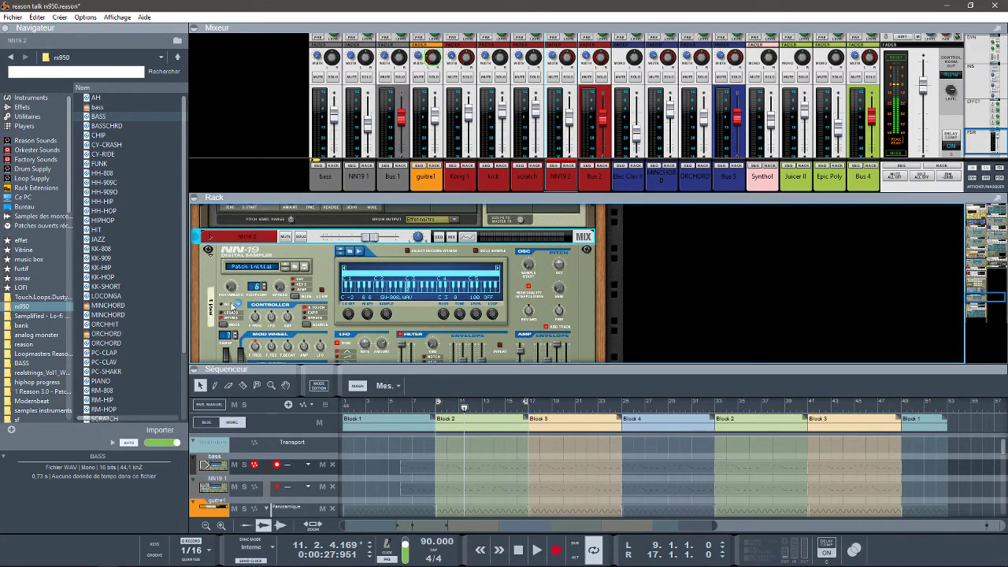
left_click(553, 167)
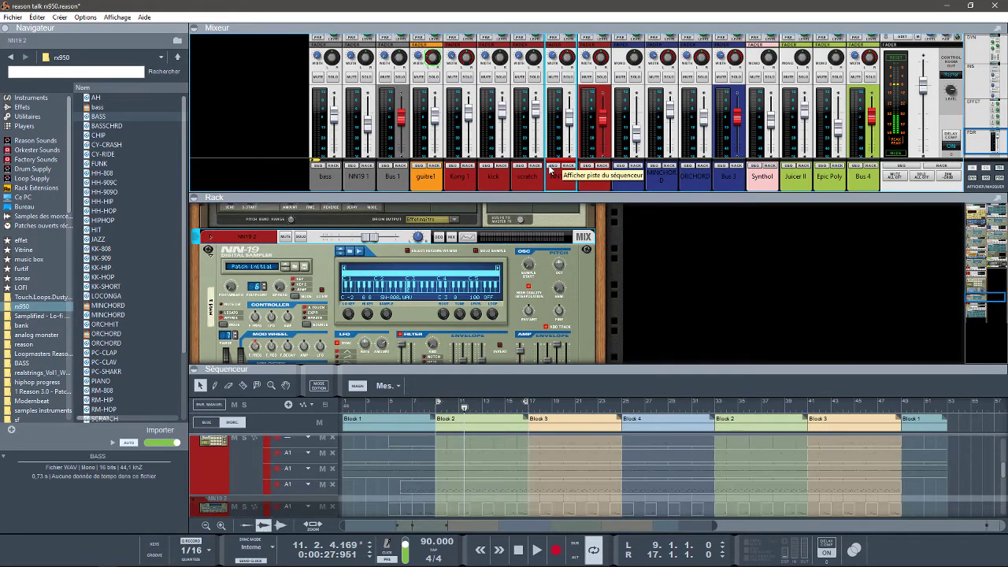
left_click(195, 507)
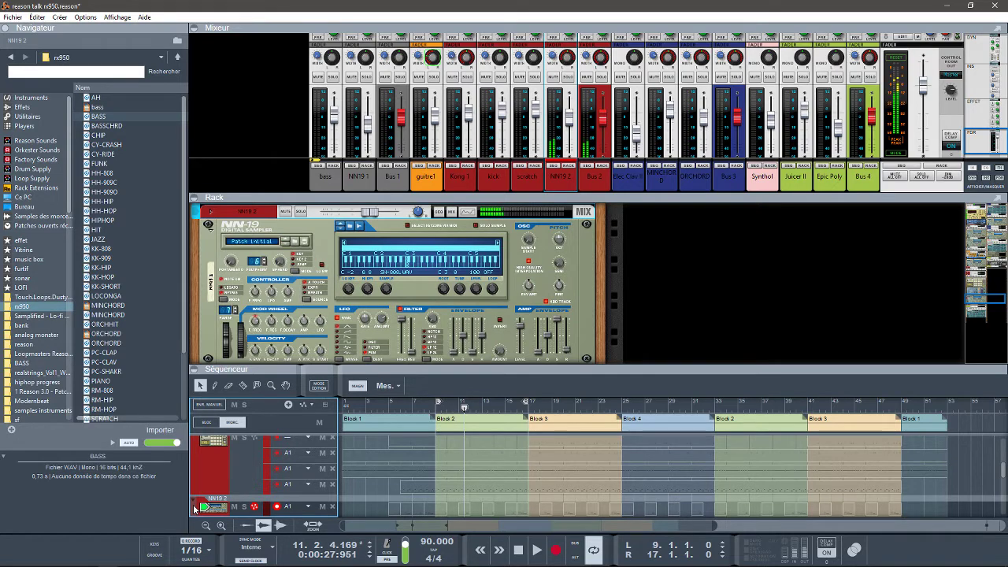
left_click(211, 214)
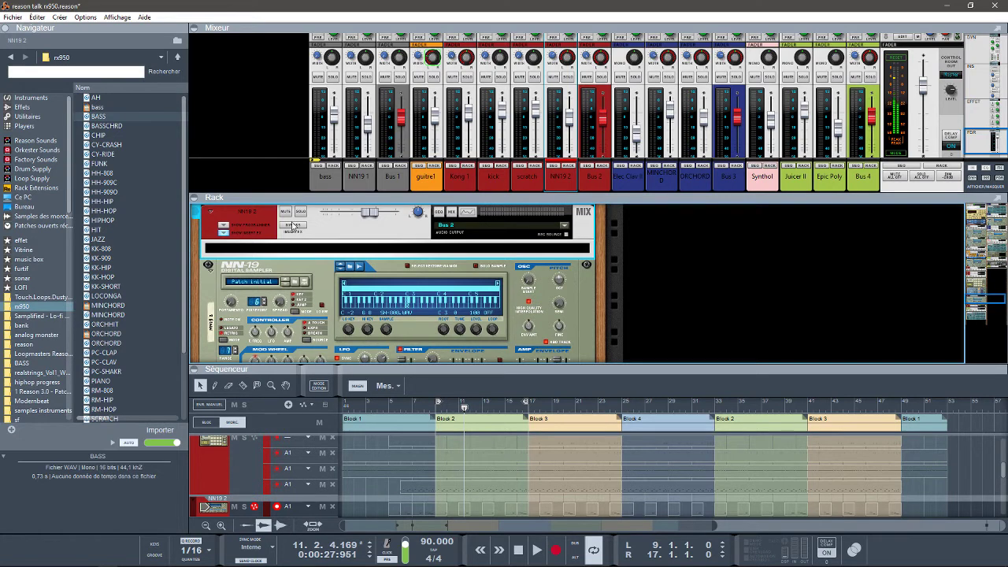
Step: Set the loop from bar 1 to bar 52 and play the song from the start
left_click_drag(437, 400, 327, 388)
left_click_drag(525, 406, 939, 420)
key("Home")
key("space")
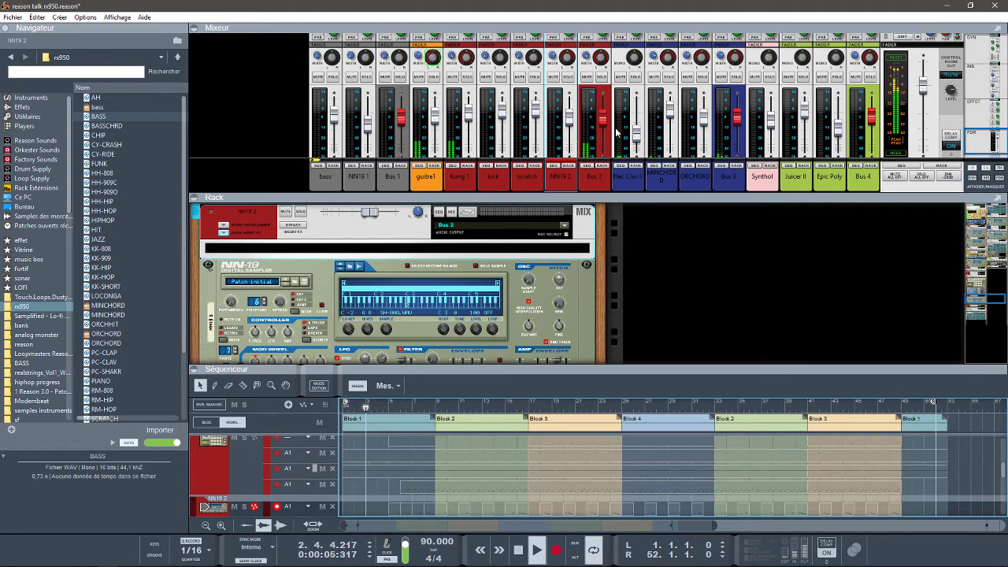
Step: Hide the mixer, browser and sequencer so that only the rack is shown
left_click(194, 29)
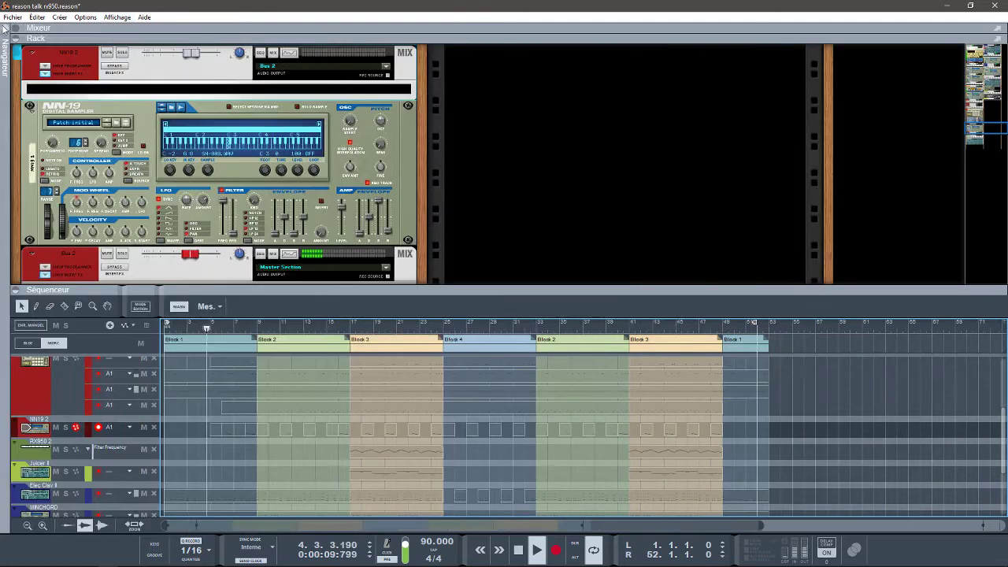
left_click(4, 29)
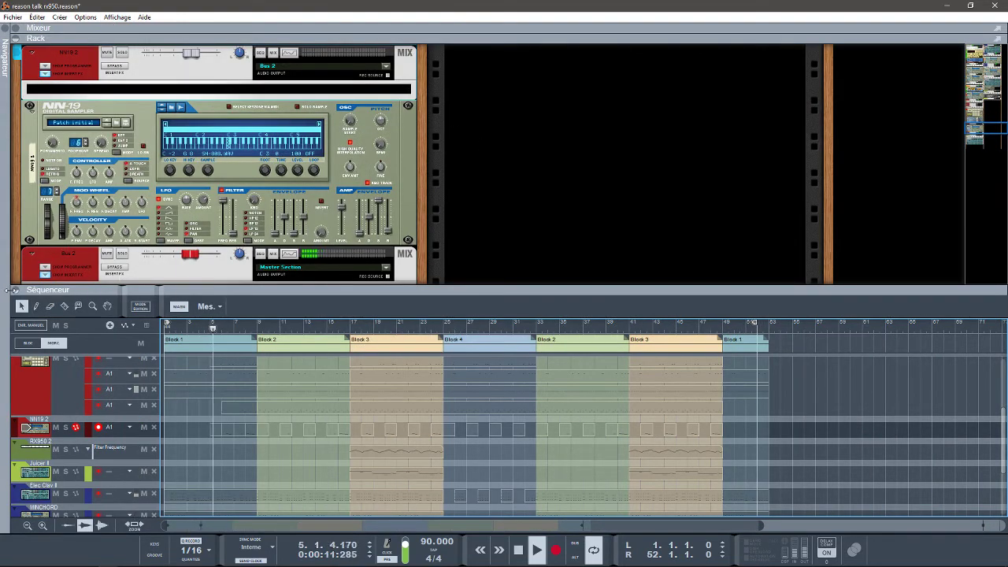
left_click(15, 290)
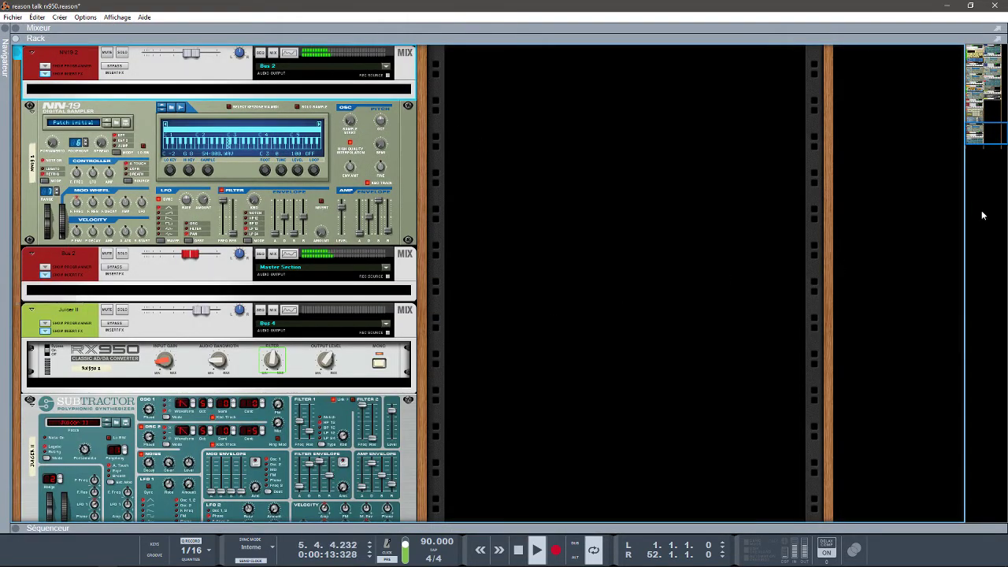
Step: Look through the rack from the Master Section down to guitre1 during playback, showing Bus 3's insert effects, and stop the song
left_click_drag(990, 140, 988, 59)
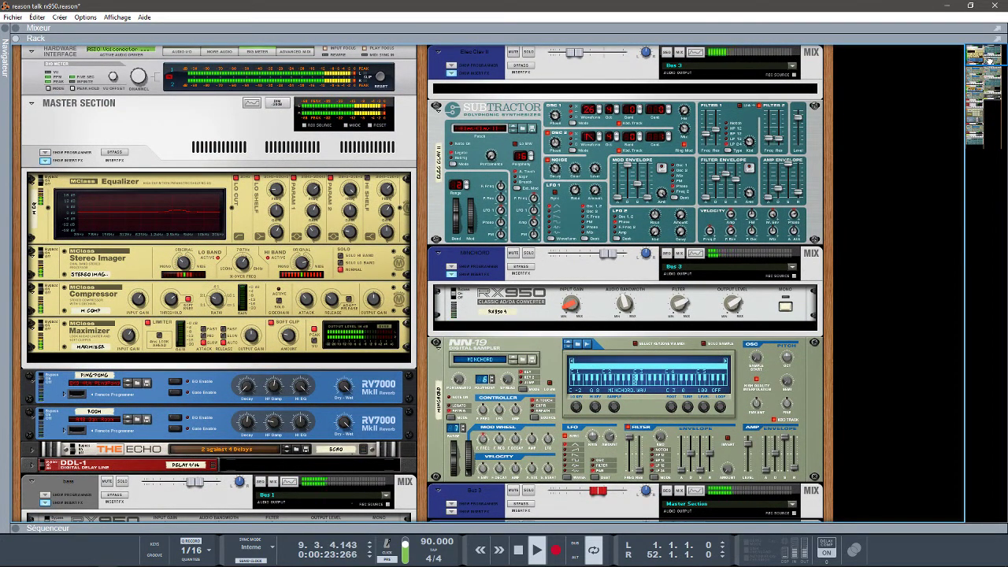
left_click_drag(988, 57, 988, 77)
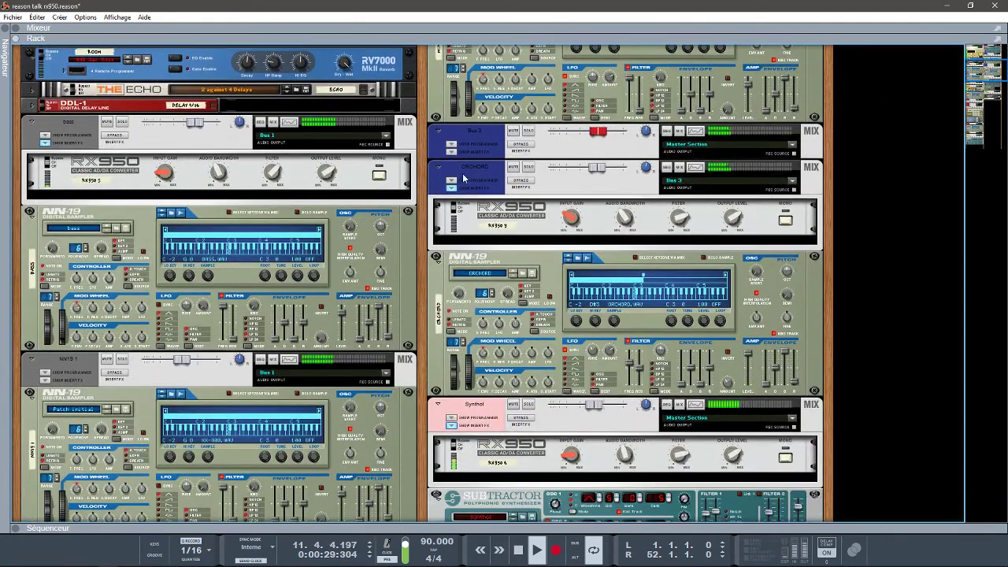
left_click(450, 152)
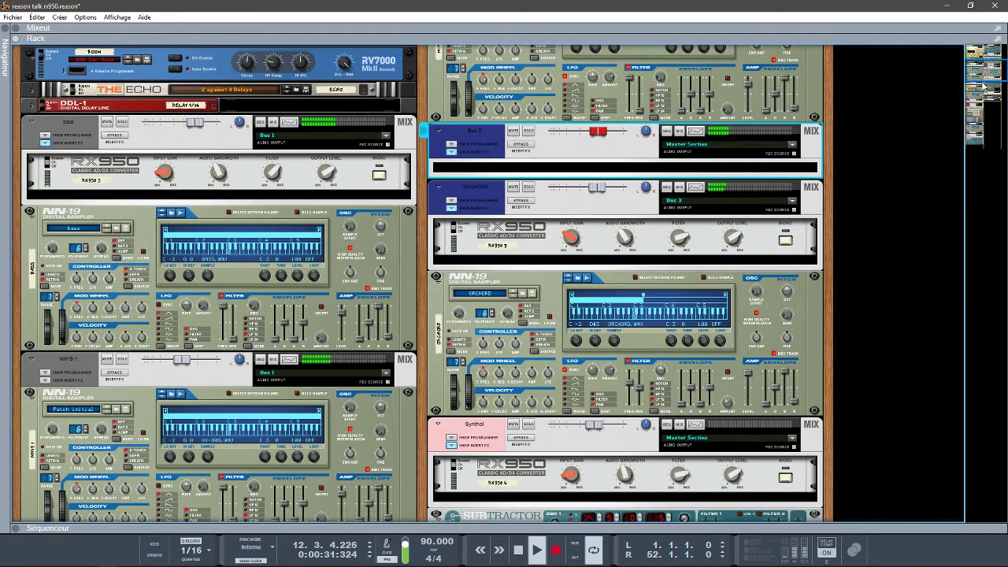
mouse_move(988, 67)
left_mouse_down()
mouse_move(1004, 133)
mouse_move(995, 77)
left_mouse_up()
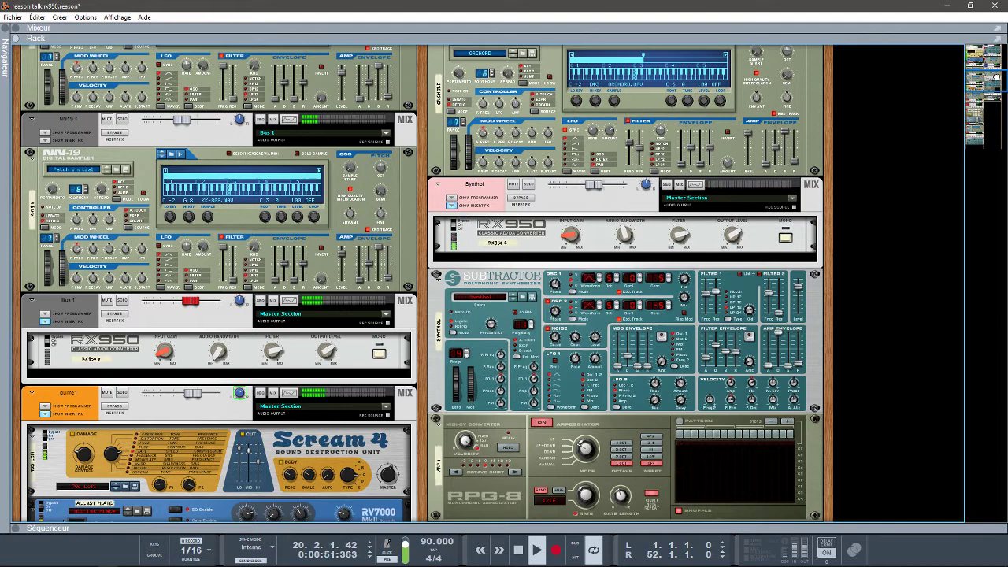
left_click_drag(995, 78, 998, 84)
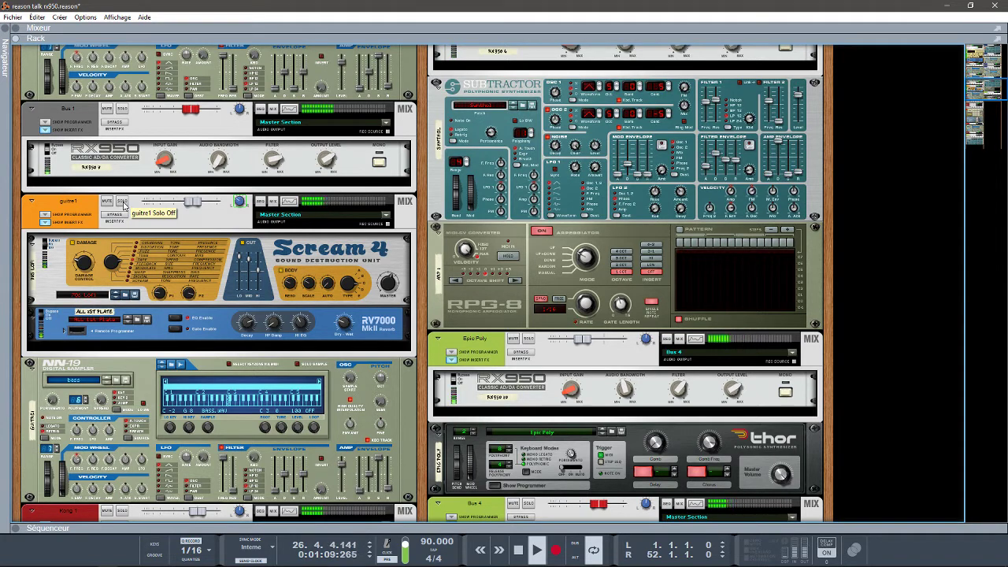
key("space")
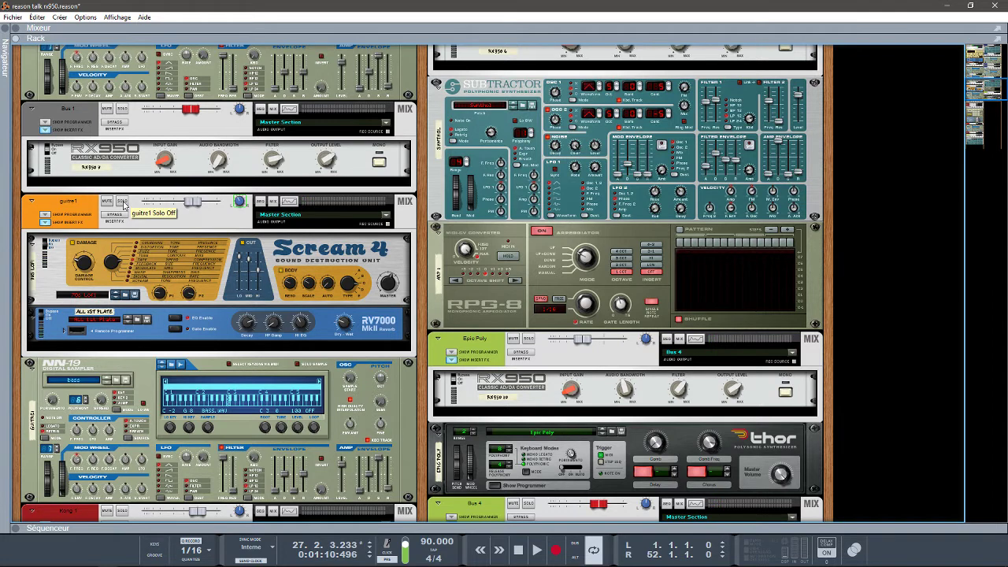
Step: Solo the guitre1 channel and bring the sequencer and mixer back into view with the rack
left_click(123, 204)
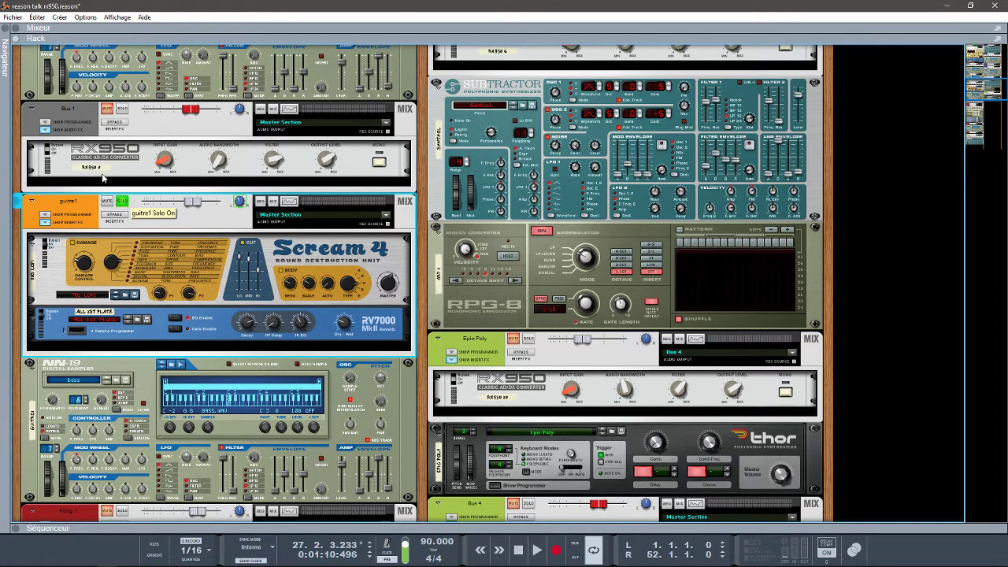
left_click(15, 530)
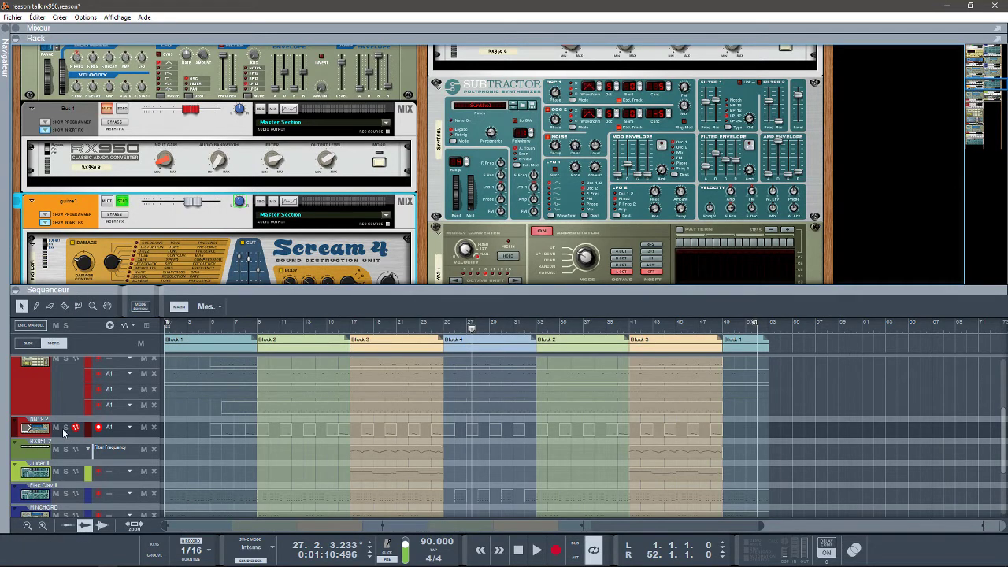
left_click(16, 29)
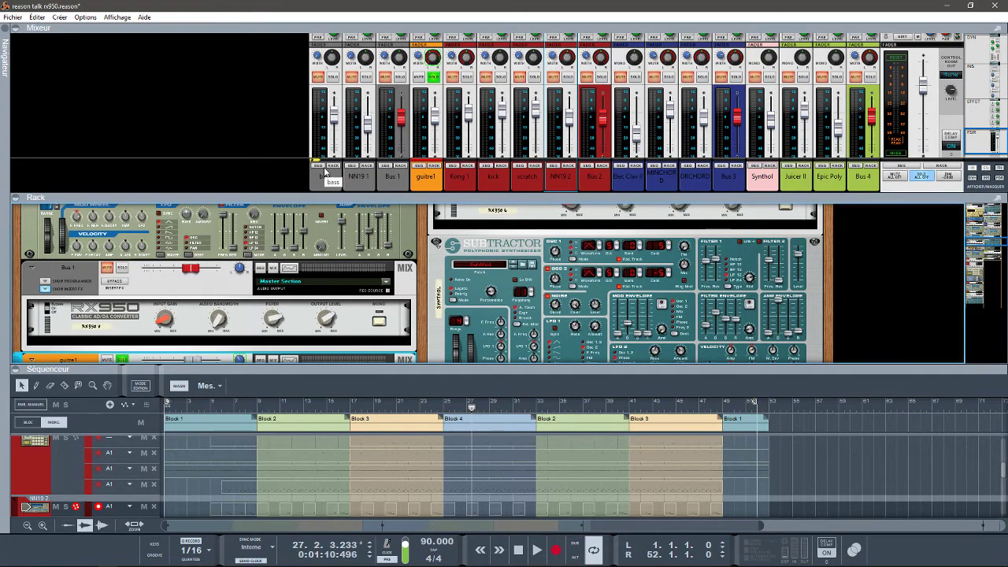
Step: Locate the bass channel's track in the sequencer and select the NN19 1 track for MIDI input
left_click(329, 174)
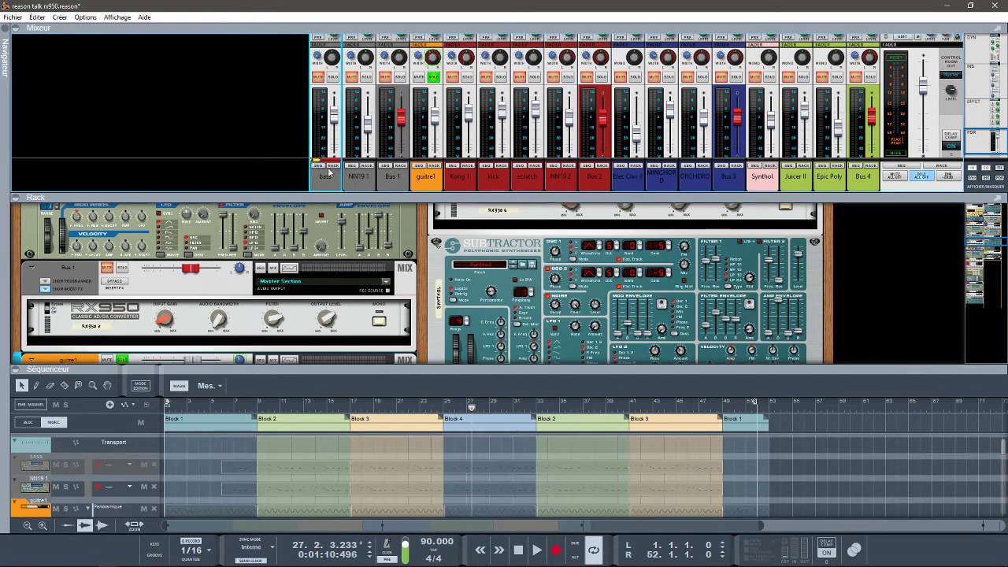
left_click(20, 490)
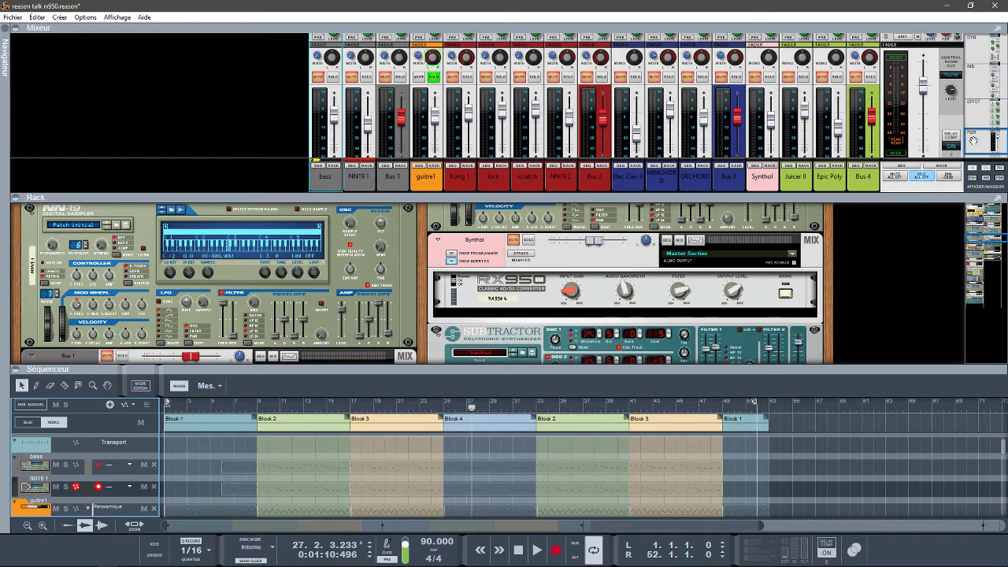
scroll(899, 143, "down", 2)
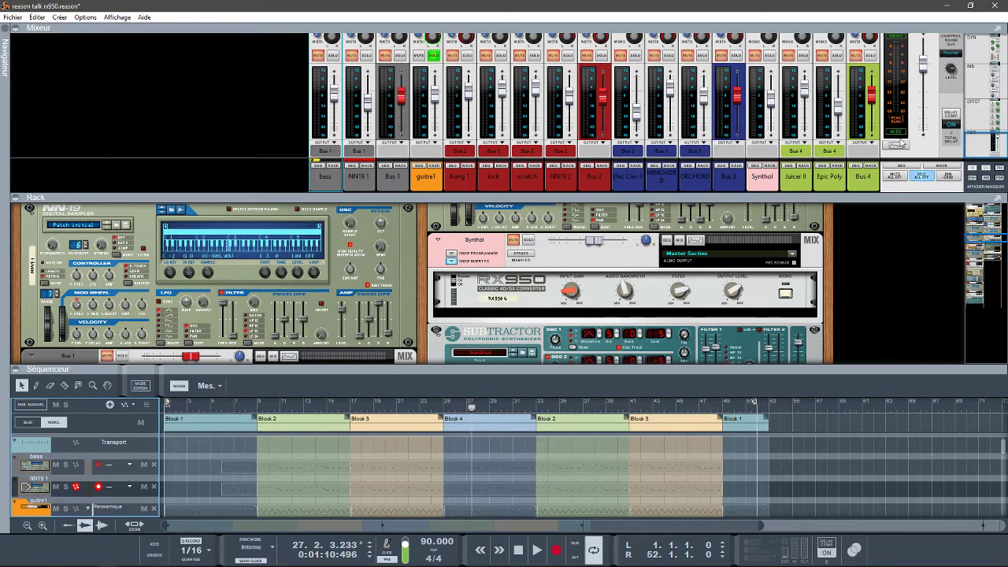
Step: Select the guitre1 sampler track for MIDI input and examine its Scream 4 and RV7000 insert effects in the rack
left_click(421, 167)
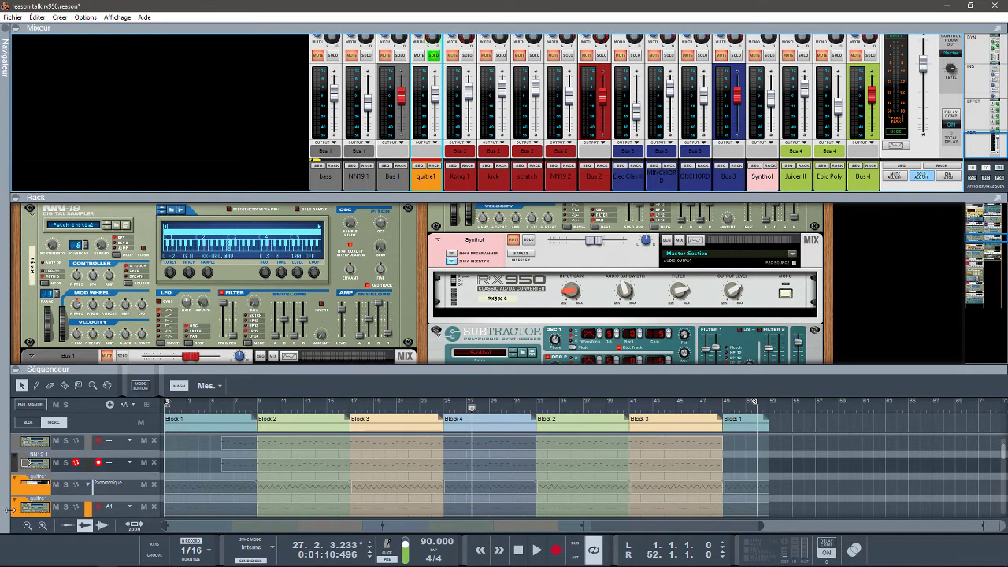
left_click(24, 508)
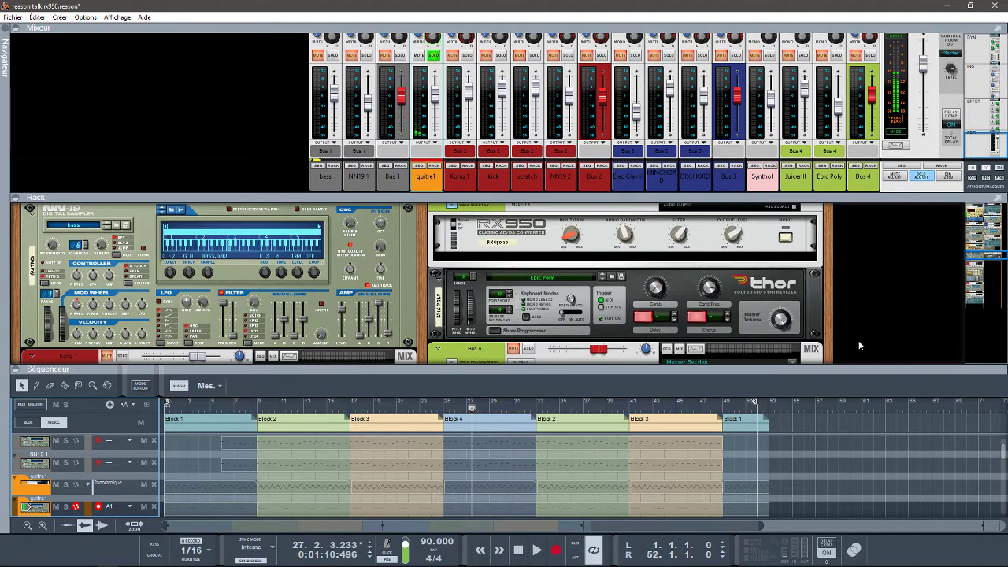
left_click(461, 175)
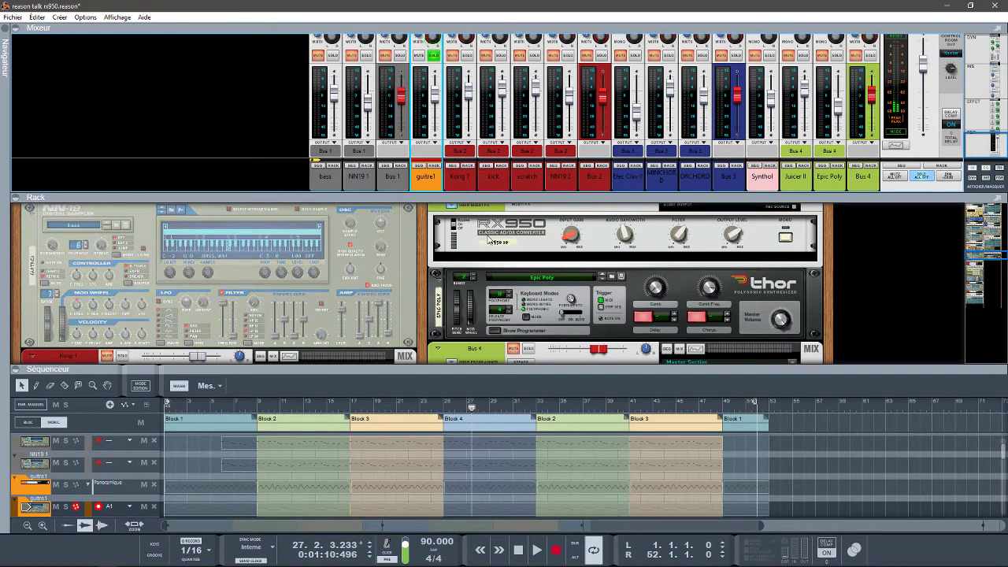
left_click_drag(967, 253, 967, 245)
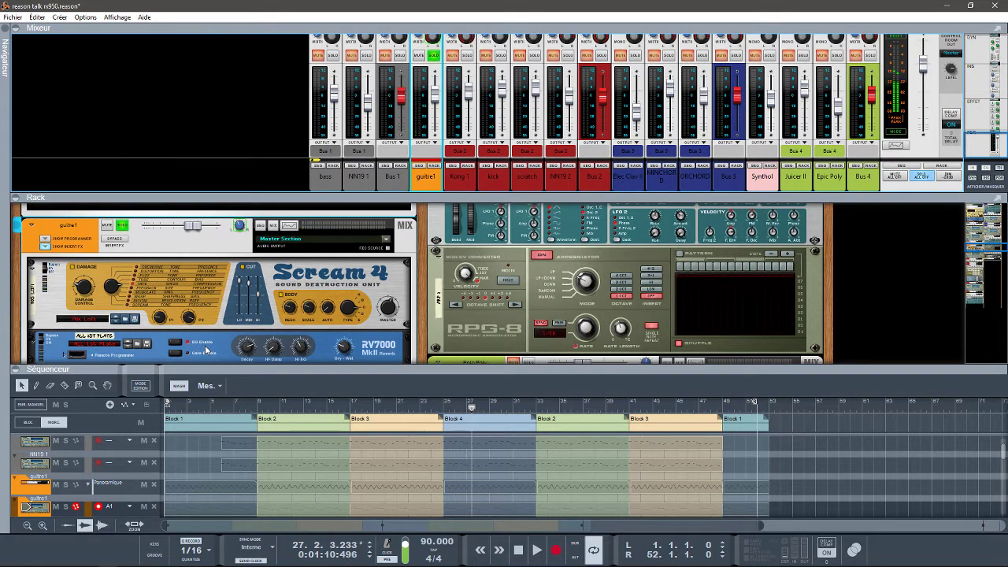
Step: Turn off the solo on guitre1 and play a passage of the full mix
left_click(432, 56)
key("space")
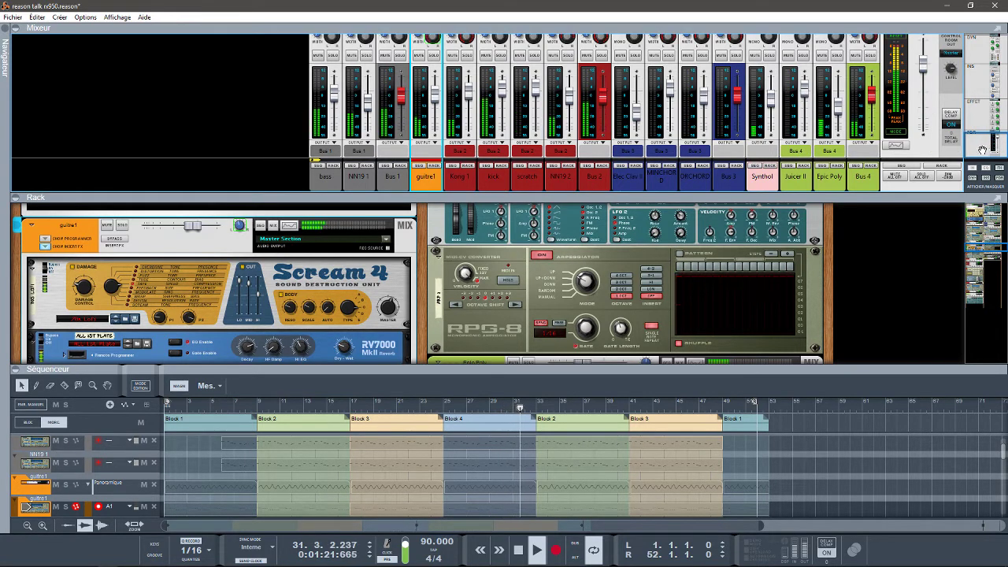
key("space")
Step: Locate the Epic Poly channel's track, select it for MIDI input, and play a further passage of the song
left_click_drag(982, 253, 984, 259)
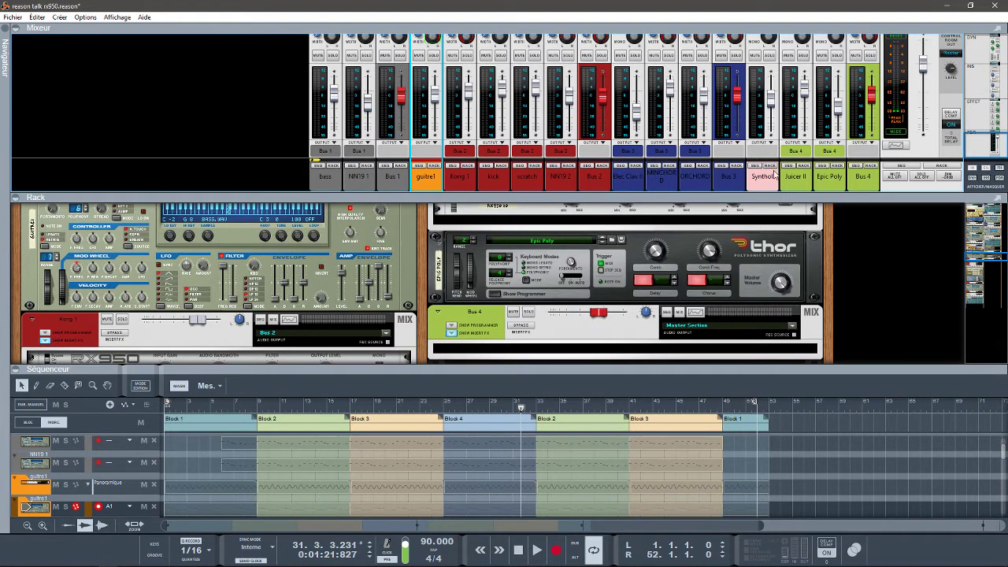
left_click(823, 169)
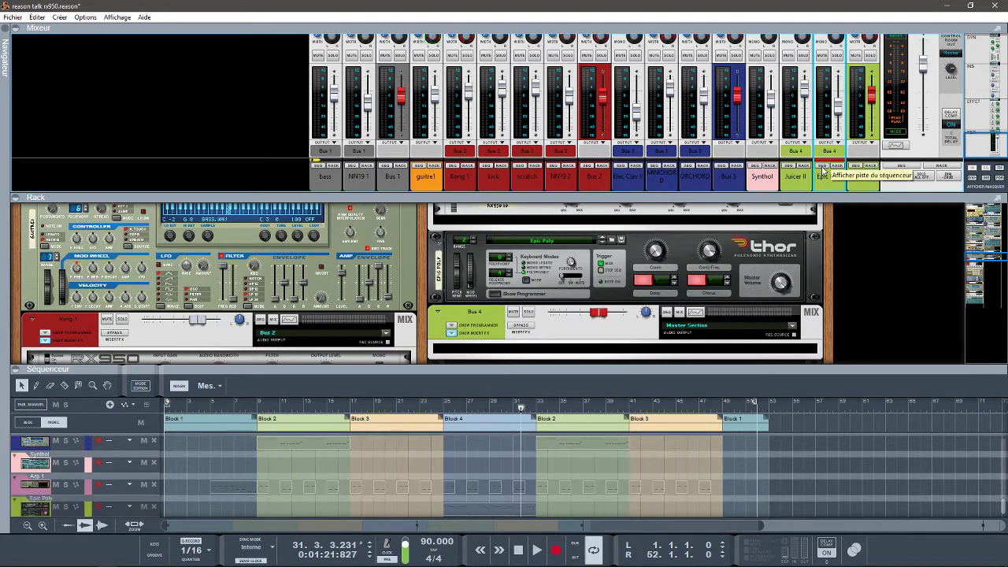
left_click(18, 510)
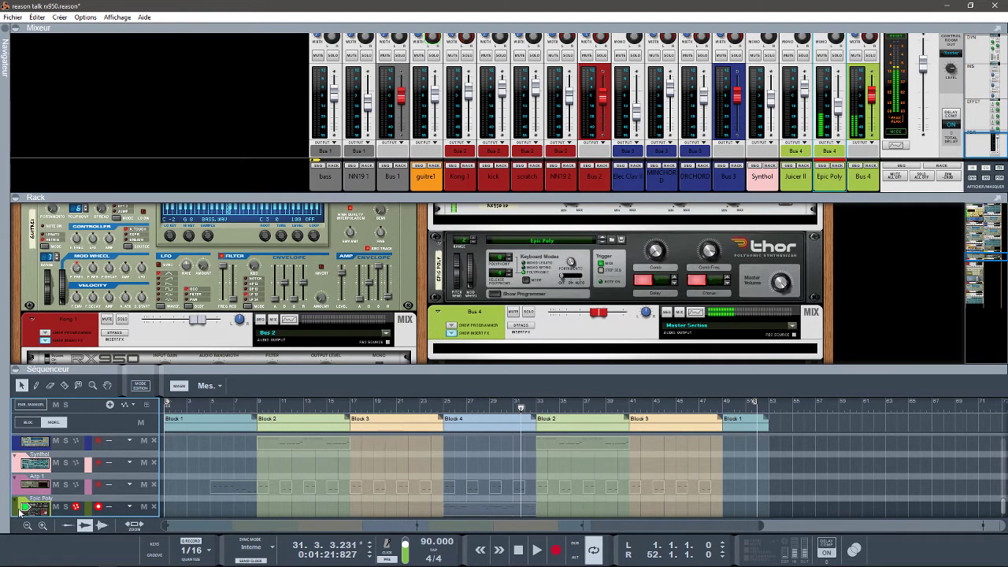
key("space")
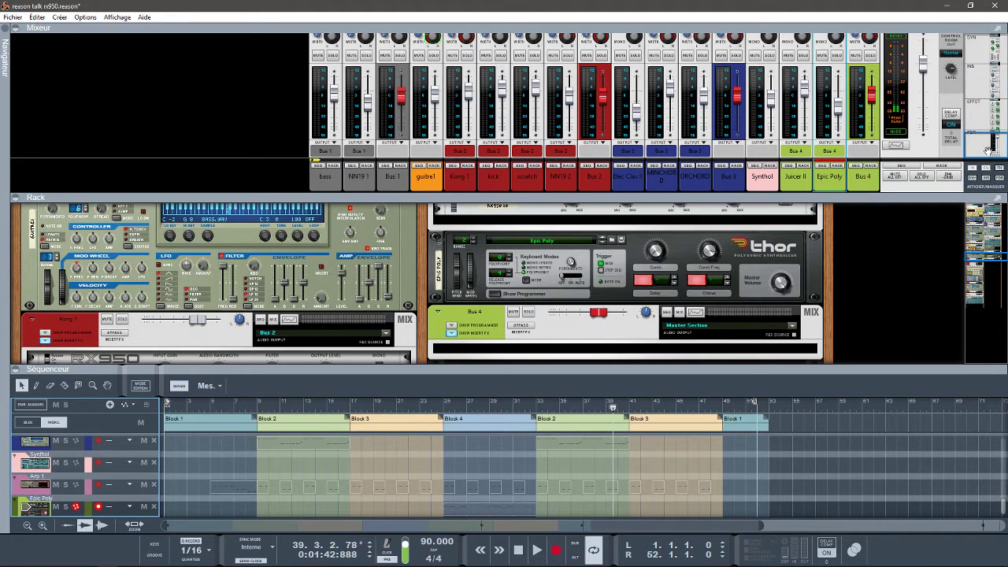
left_click_drag(973, 258, 975, 263)
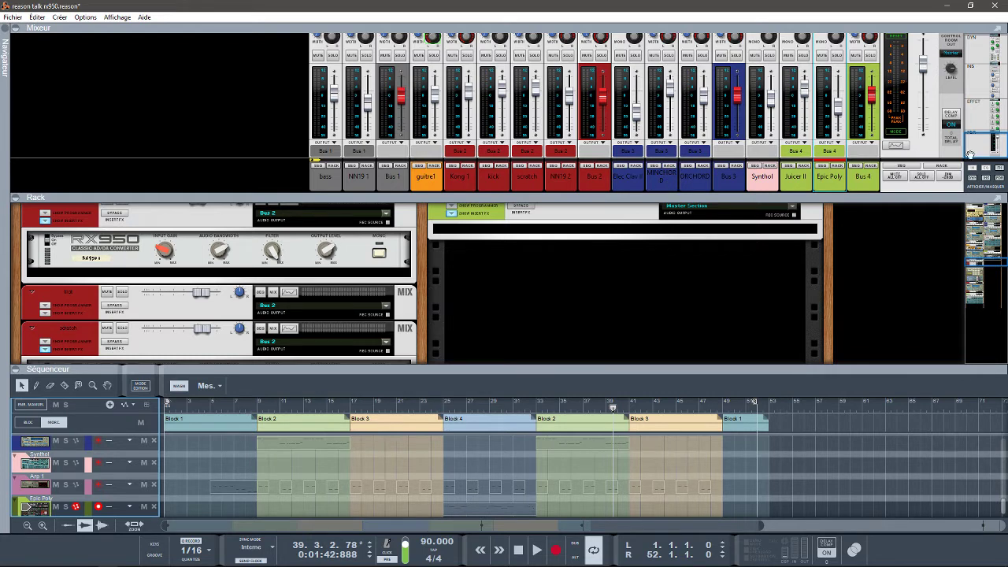
scroll(975, 151, "up", 1)
Step: Switch to Chrome and show the RX950 Classic AD/DA Converter shop page, pointing out the legendary 12-bit sampler feature
mouse_move(260, 561)
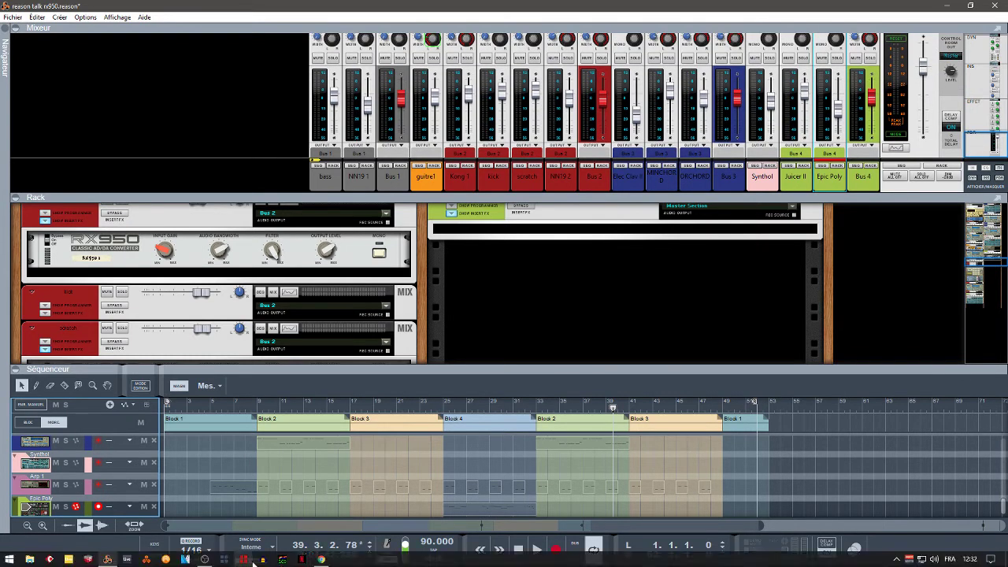
left_click(321, 559)
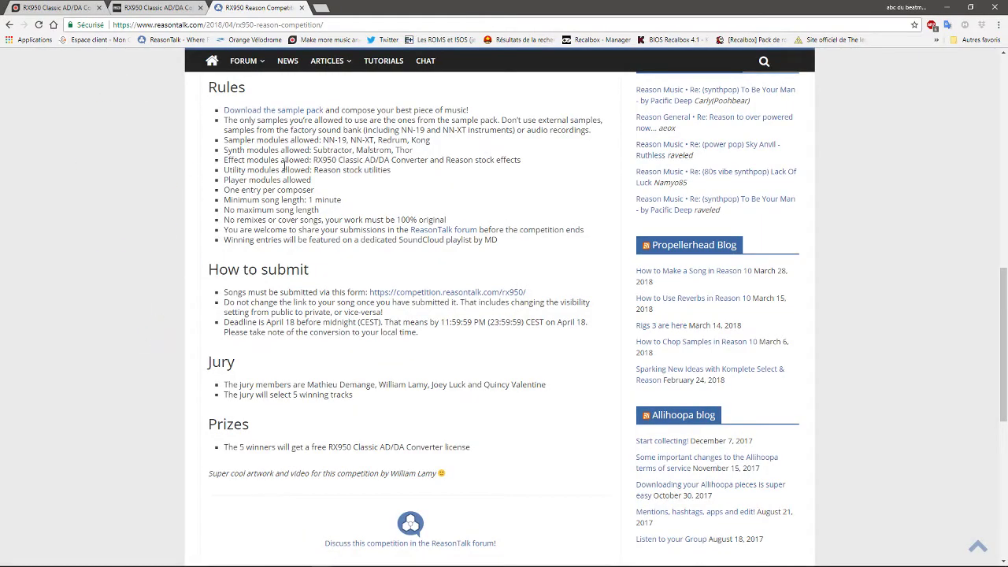
left_click(54, 7)
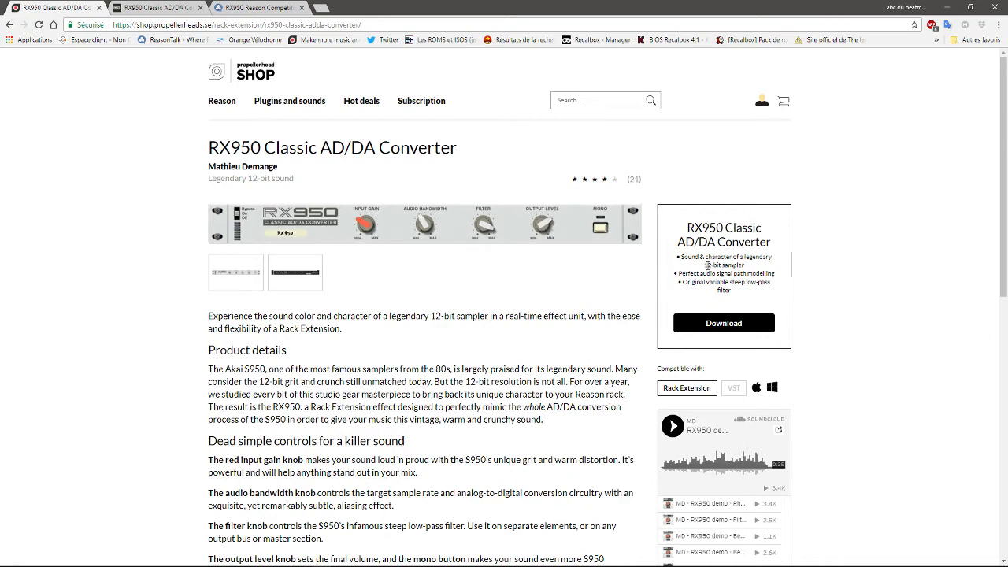
left_click_drag(703, 266, 759, 281)
left_click(651, 260)
Step: Review the RX950 developer's product page with its plug-in formats and prices, and return to the competition rules page
left_click(152, 7)
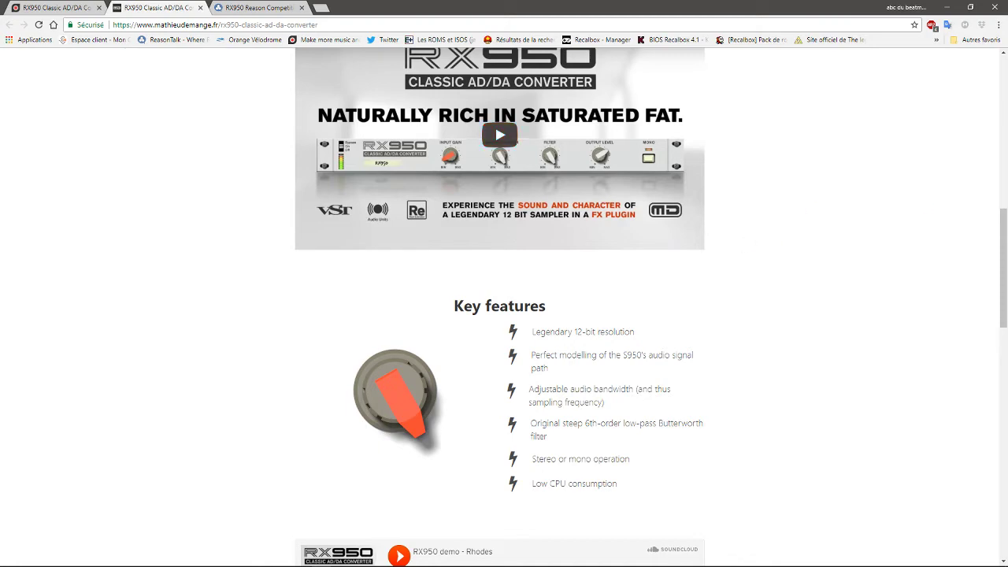
left_click_drag(1003, 225, 1002, 72)
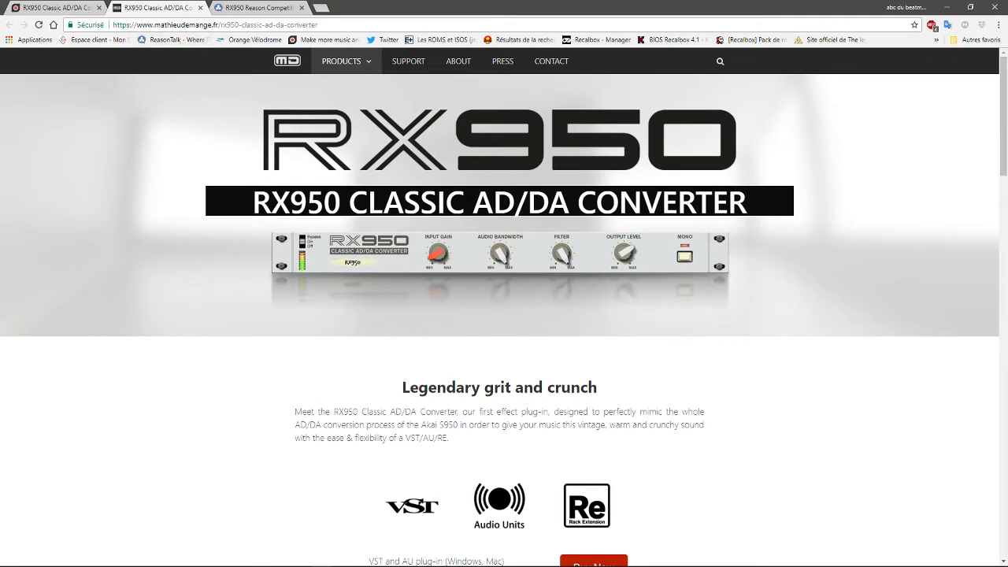
left_click_drag(1001, 155, 1001, 225)
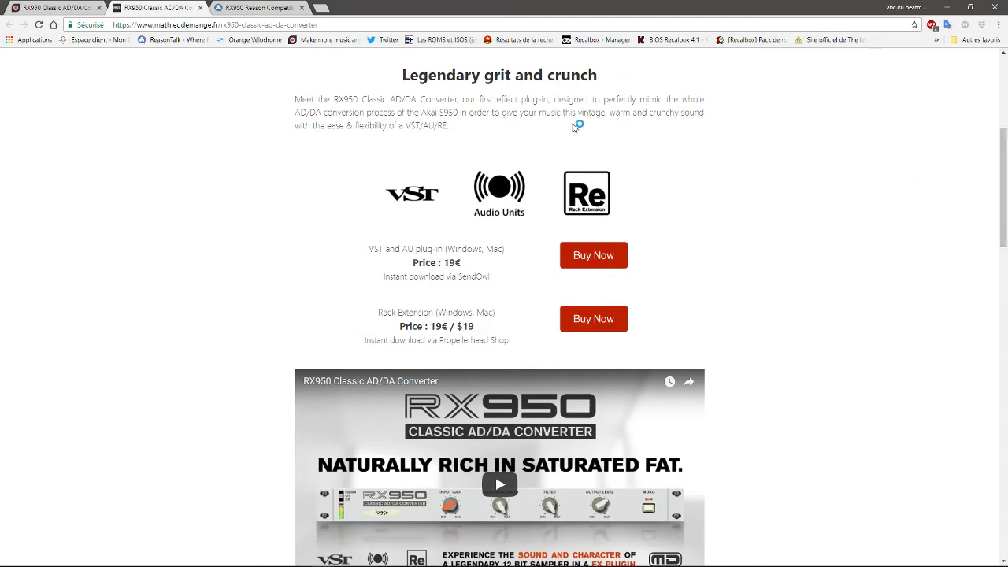
left_click(268, 10)
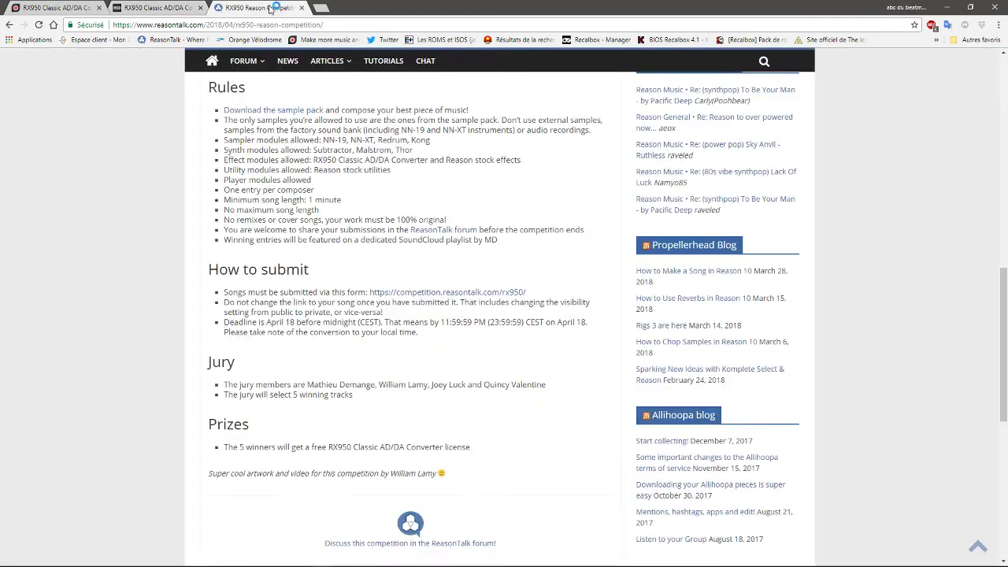